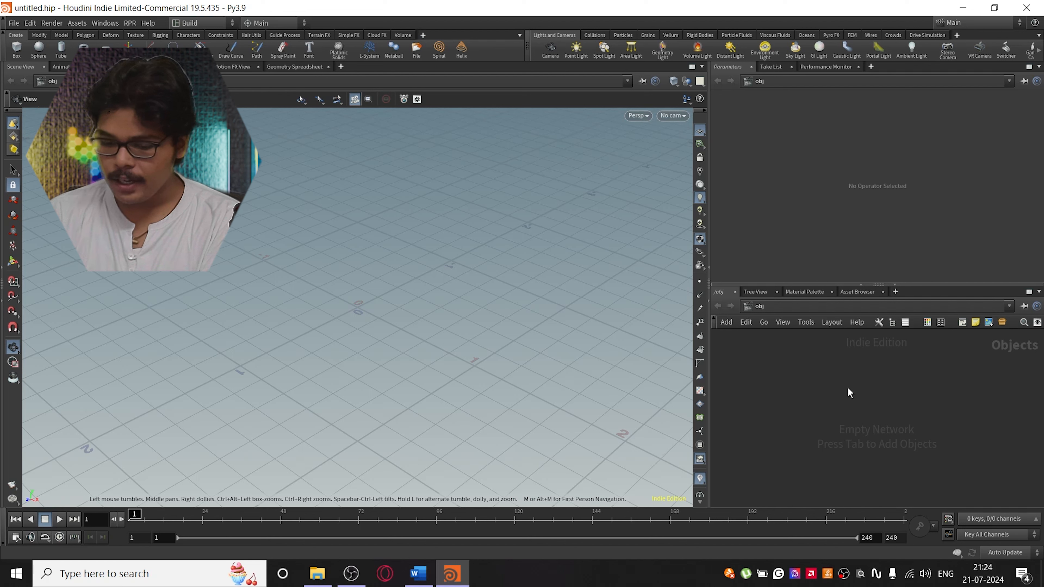
Create a Geometry object in the object network and go inside it
key(Tab)
text(geo)
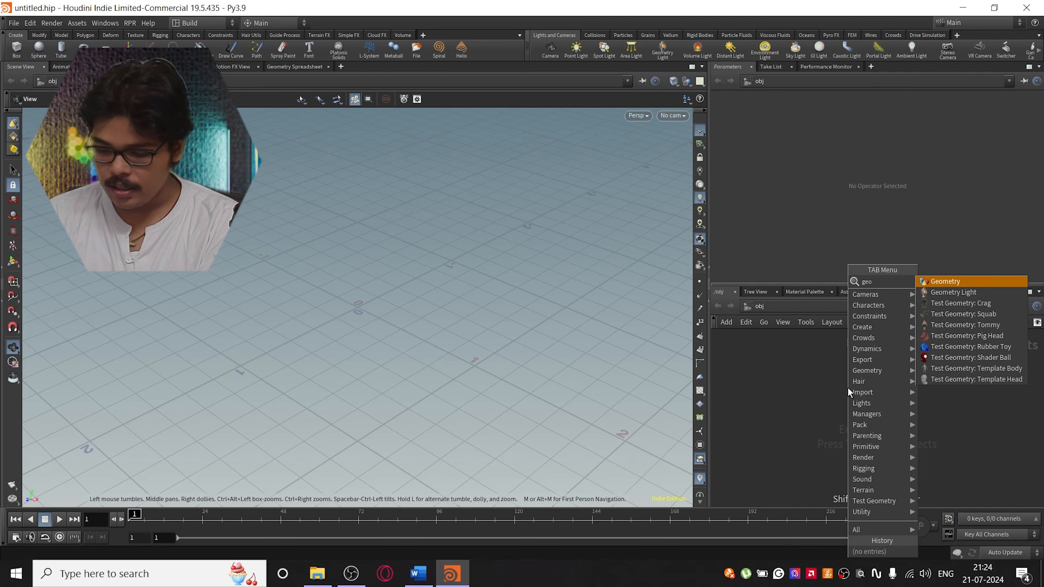
key(Return)
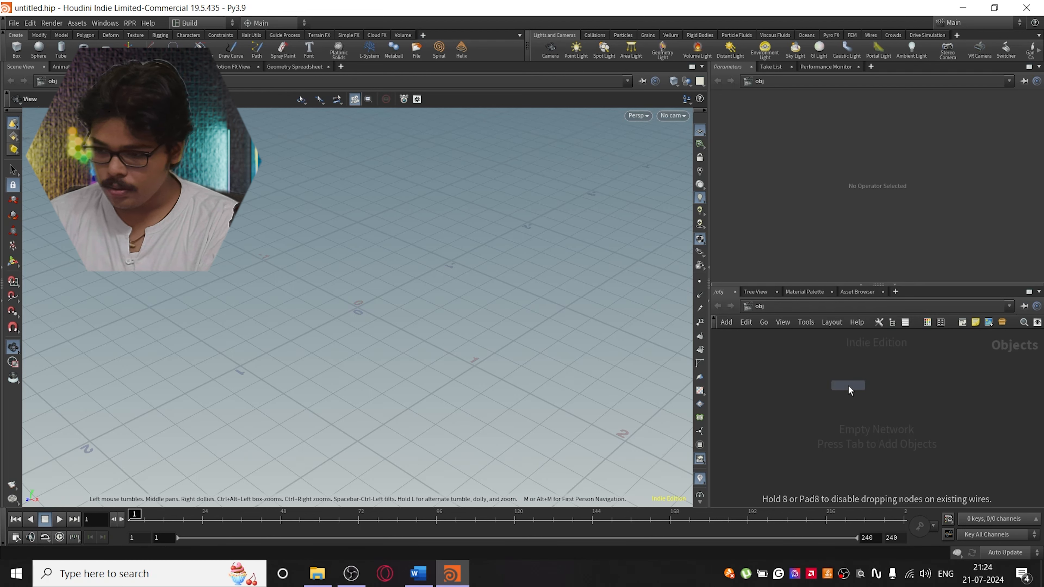
click(848, 387)
double_click(848, 385)
Add a Sphere node to the empty geometry network
key(Tab)
text(sphe)
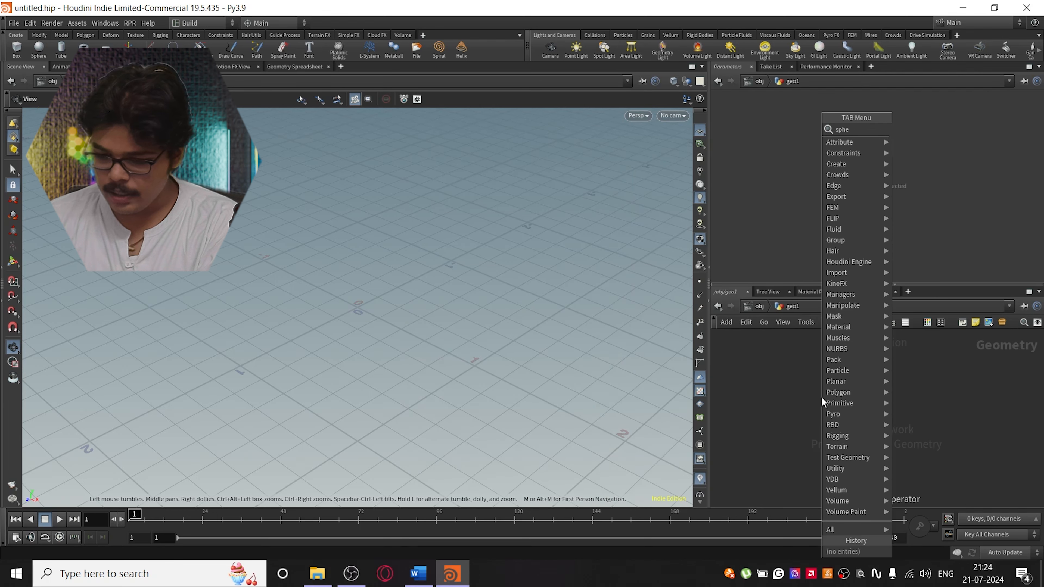
key(Return)
click(813, 387)
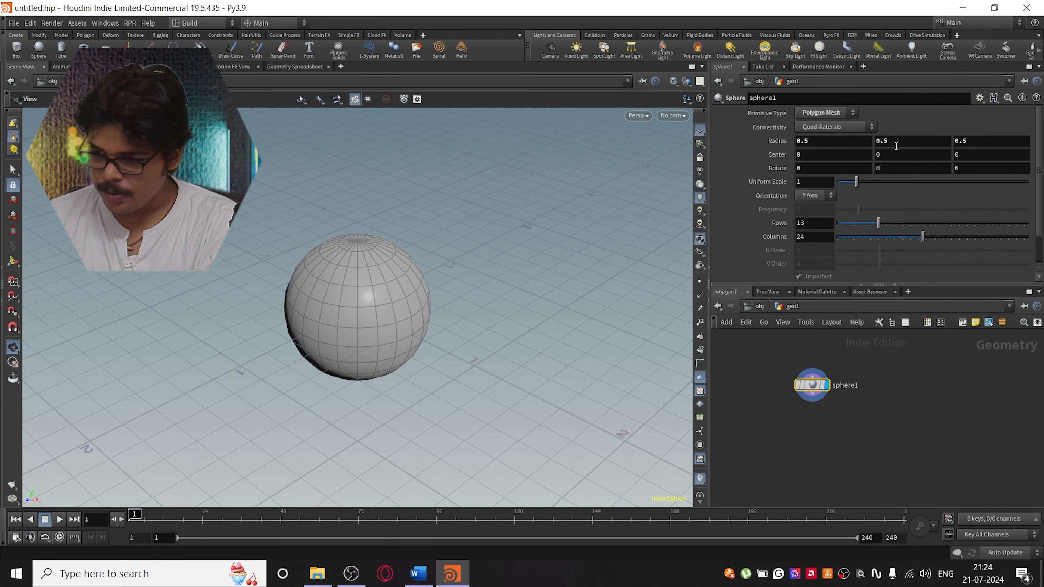
Add a Transform node below the sphere, connected to it, and set its Y translation to 3
key(Tab)
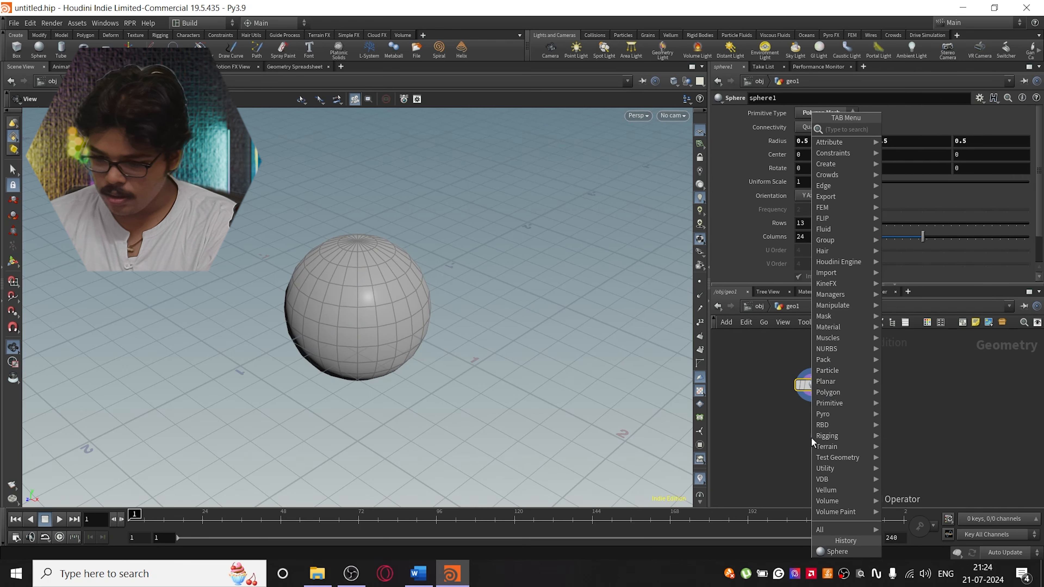
text(transform)
key(Return)
click(810, 437)
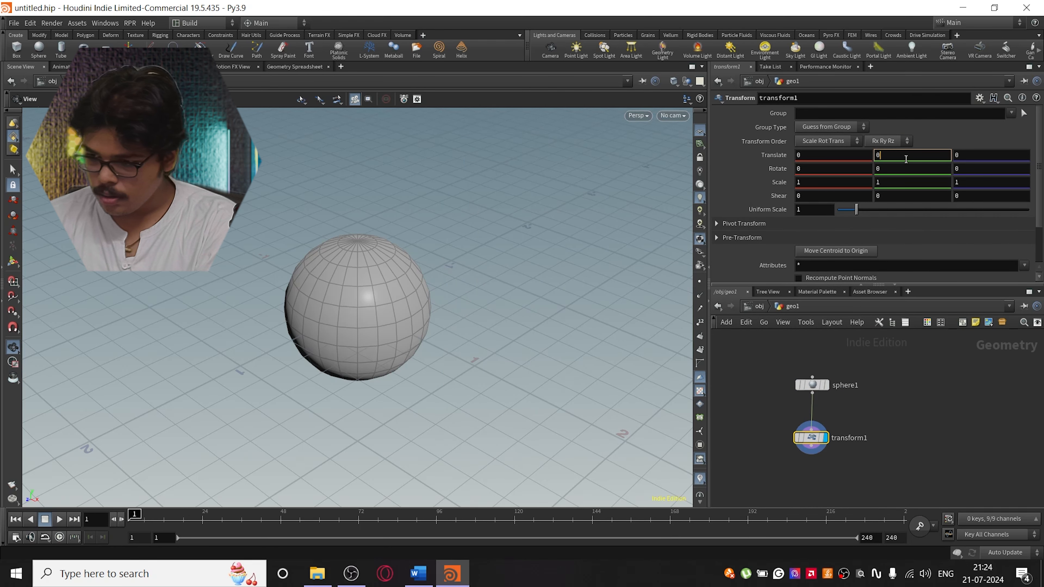
text(3)
key(Return)
Add a Box node beside the sphere node
key(Tab)
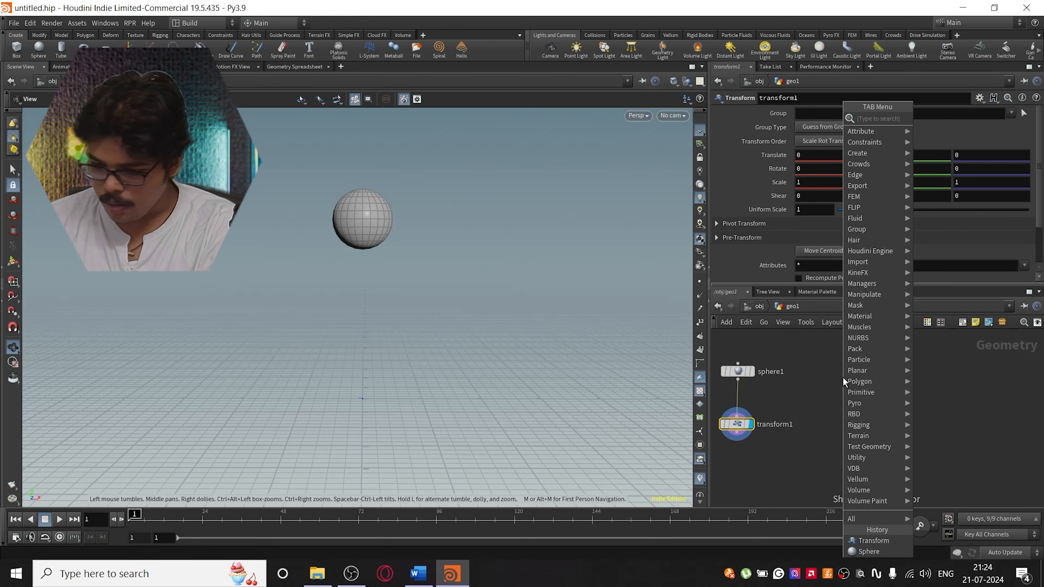
text(bo)
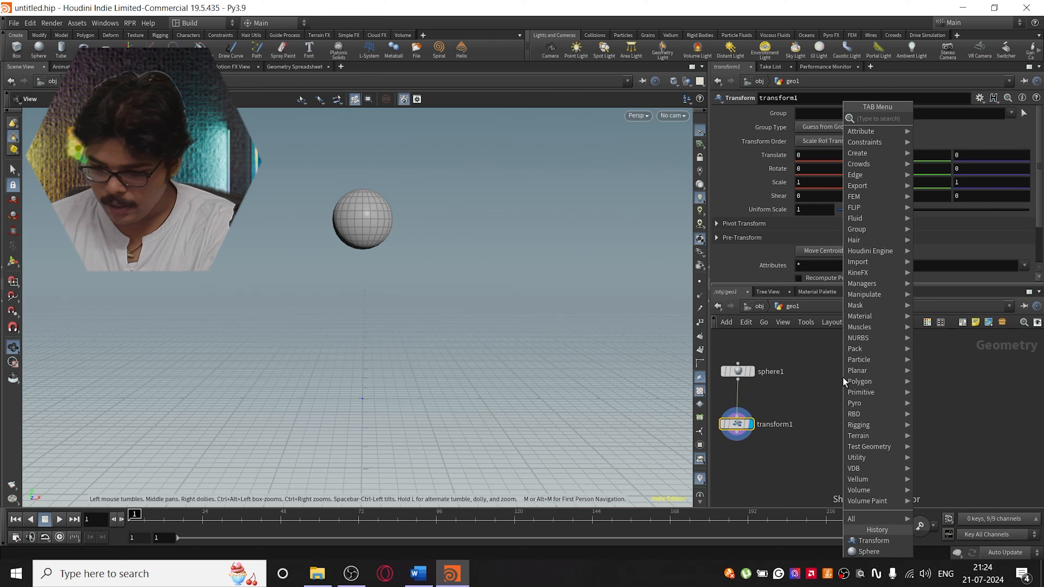
text(x)
key(Return)
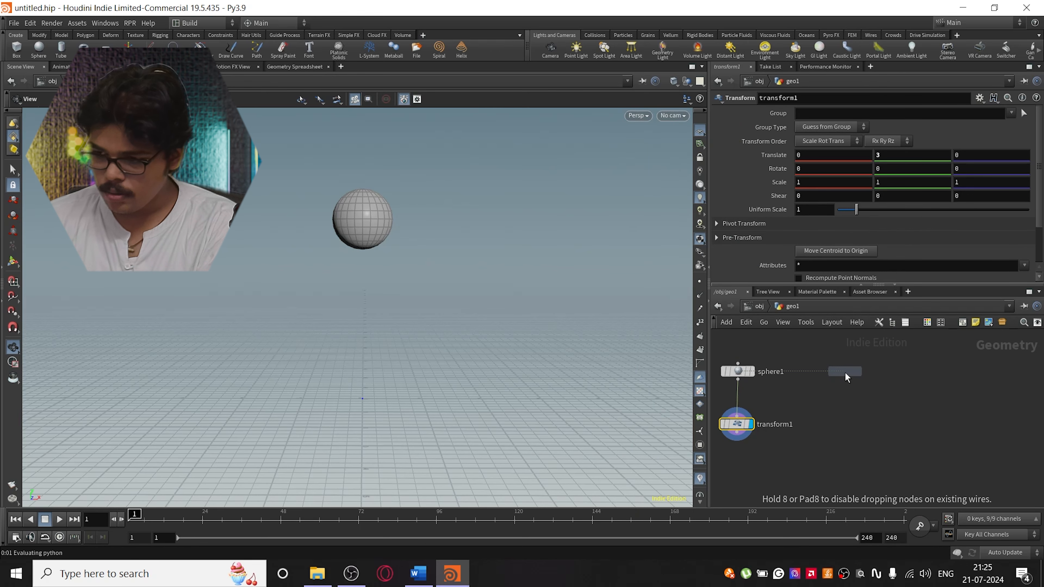
click(842, 376)
Connect a displayed Assemble node to the box, with Create Packed Primitives enabled and Create Packed Fragments disabled
key(Tab)
text(as)
key(Return)
key(Return)
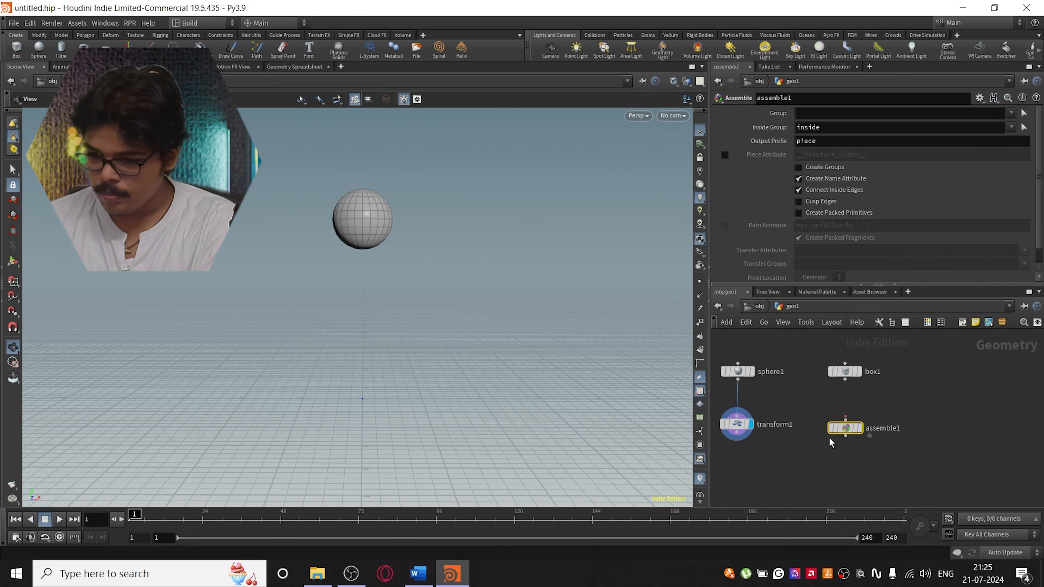
drag(845, 380, 863, 430)
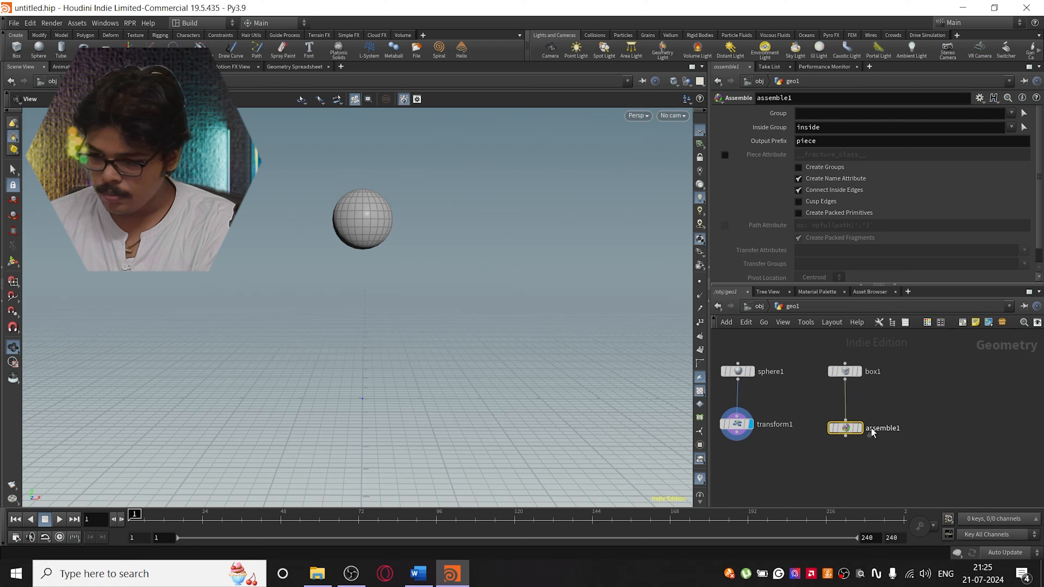
click(861, 428)
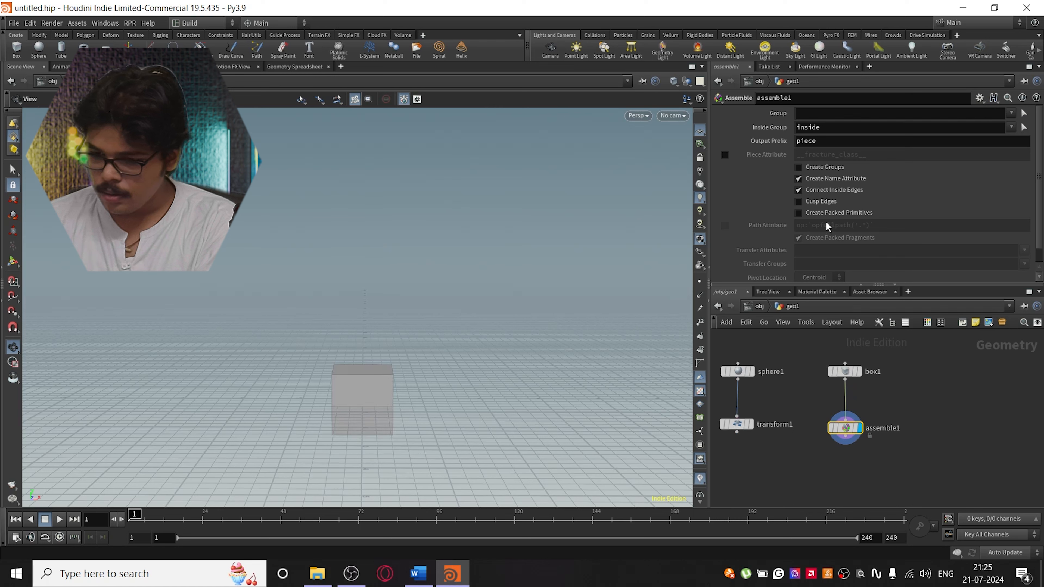
click(799, 213)
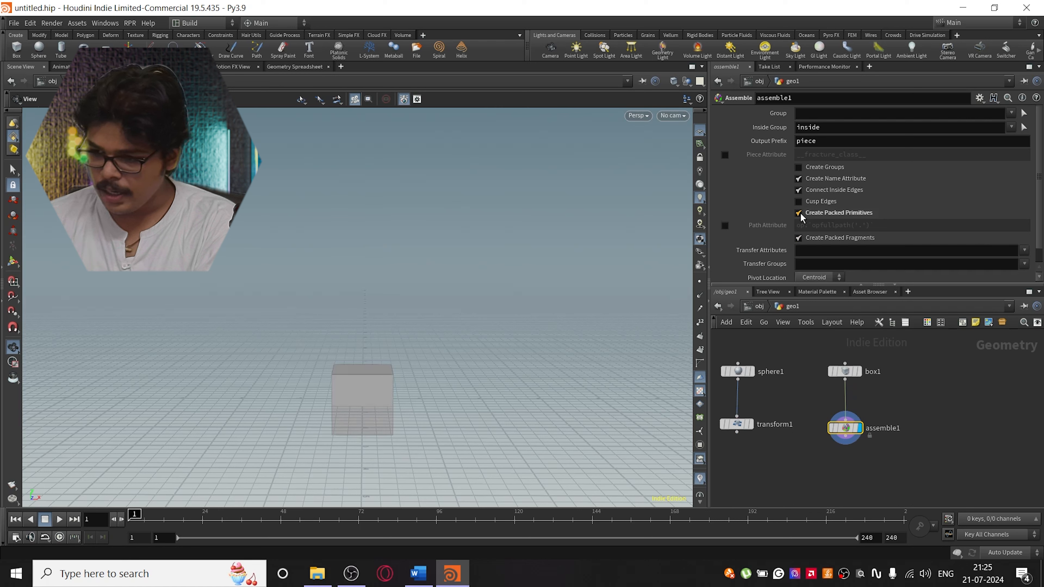
click(798, 238)
Connect a displayed Assemble node to the sphere's Transform, enabling Create Packed Primitives and disabling Create Packed Fragments
middle_drag(812, 395, 877, 346)
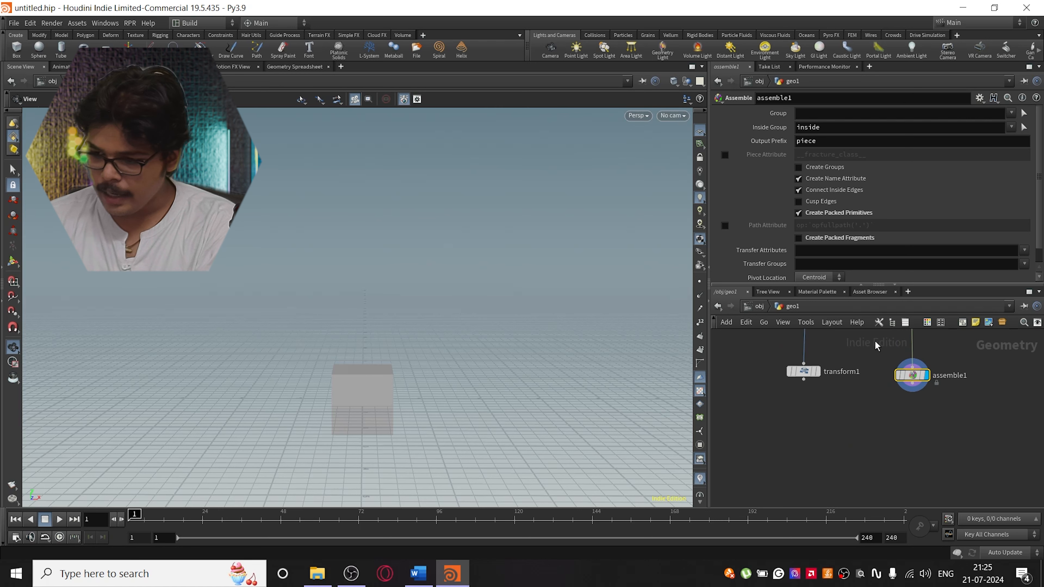
click(804, 379)
click(802, 434)
text(ass)
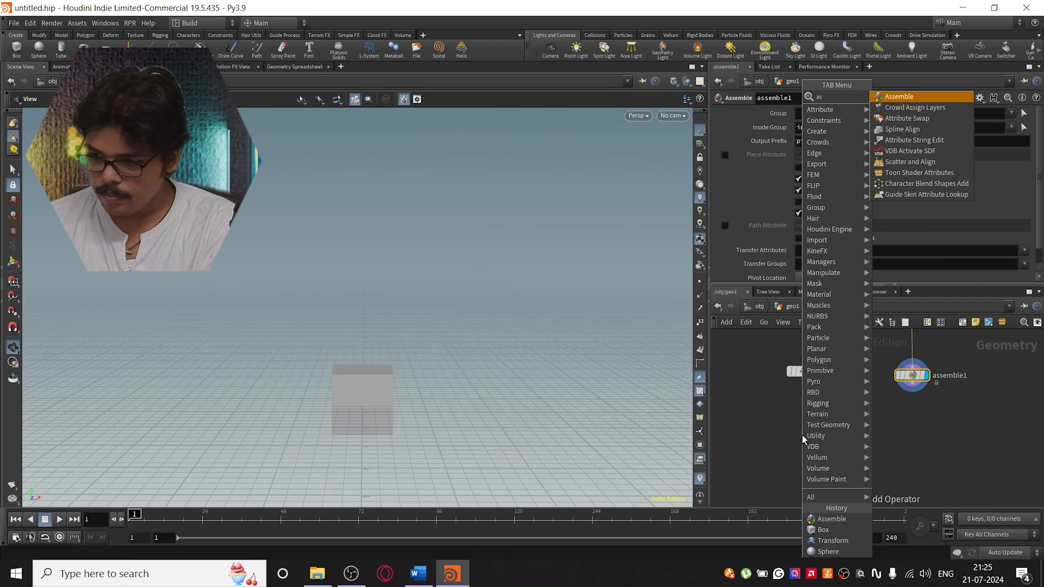
key(Return)
click(818, 436)
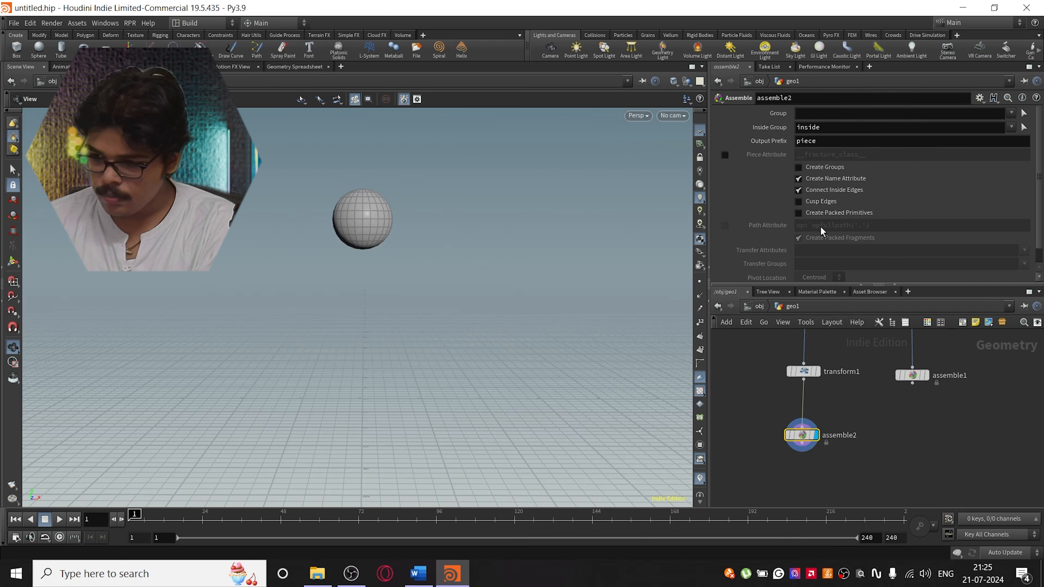
click(807, 214)
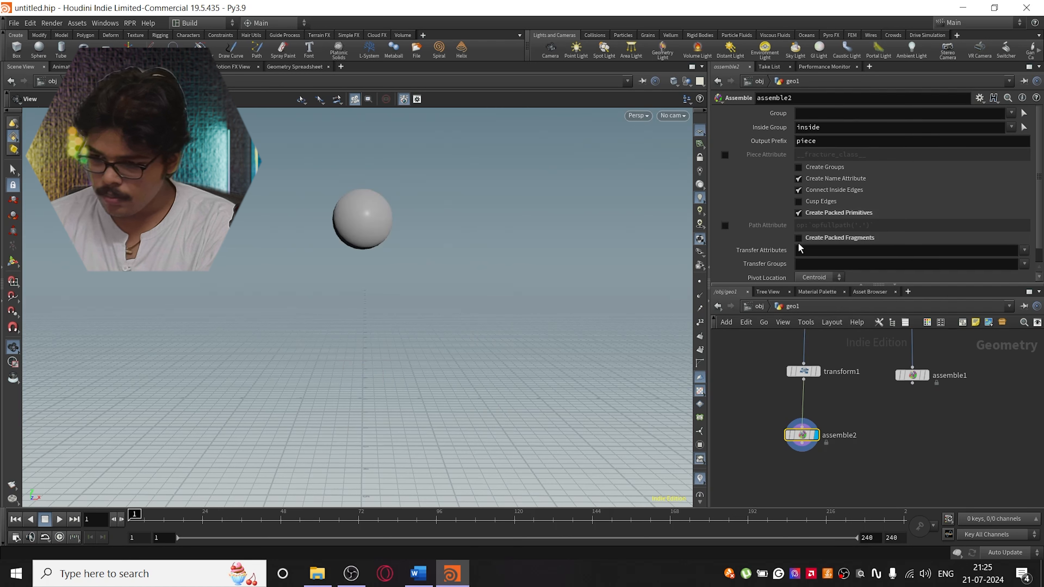
Add a Merge node combining the outputs of both Assemble nodes and display it
middle_drag(888, 431, 892, 398)
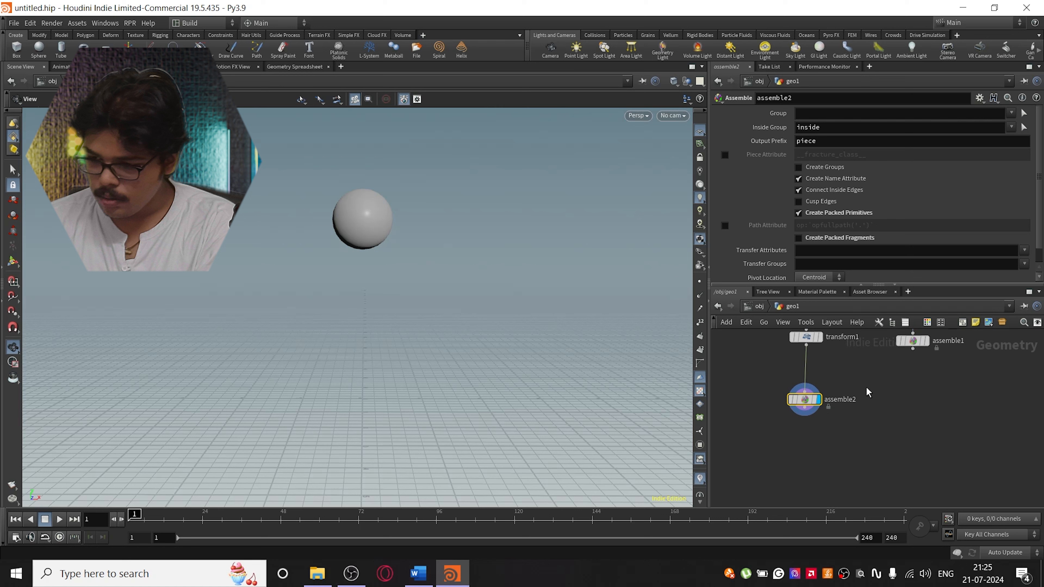
key(Tab)
click(831, 429)
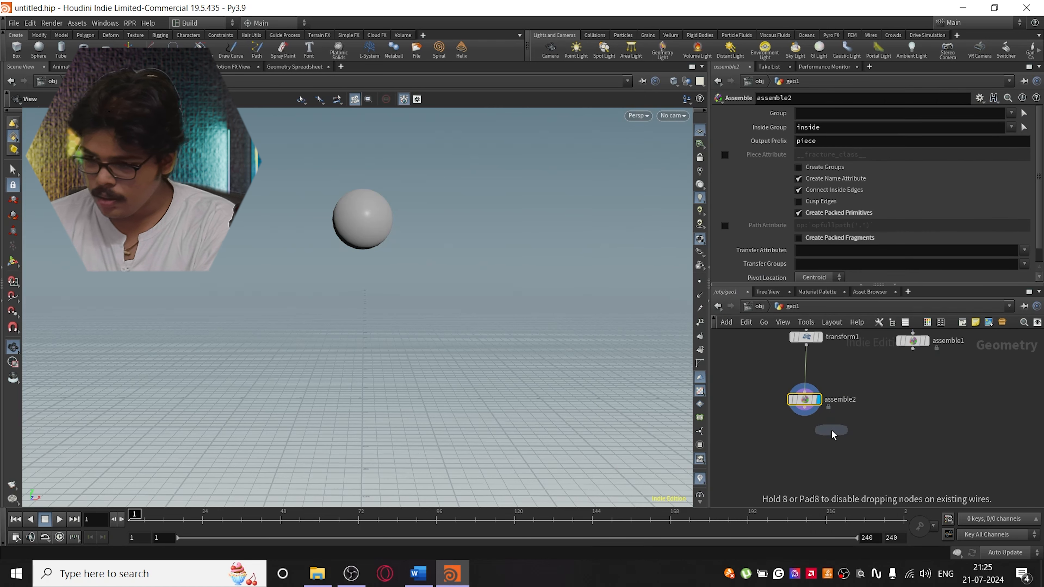
click(858, 445)
drag(805, 416, 856, 436)
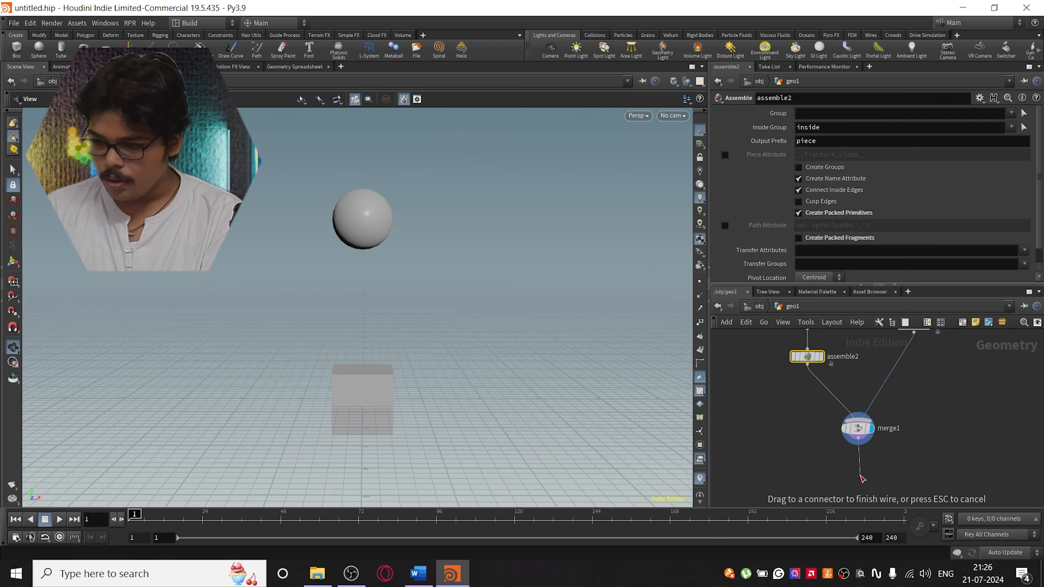
Attach a displayed Null node to the merge output and rename it final
key(Tab)
text(null)
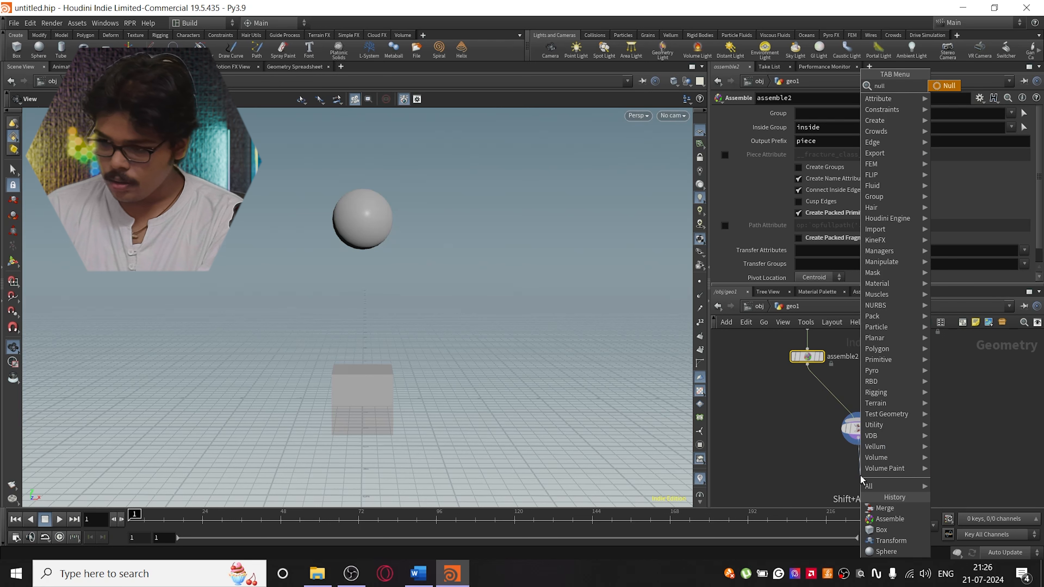
key(Return)
click(860, 475)
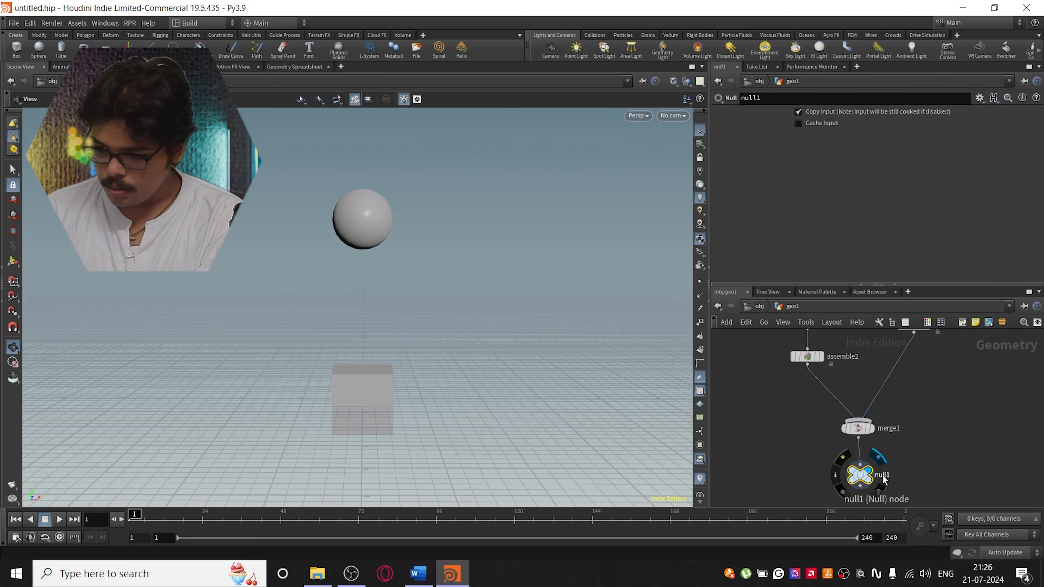
double_click(883, 476)
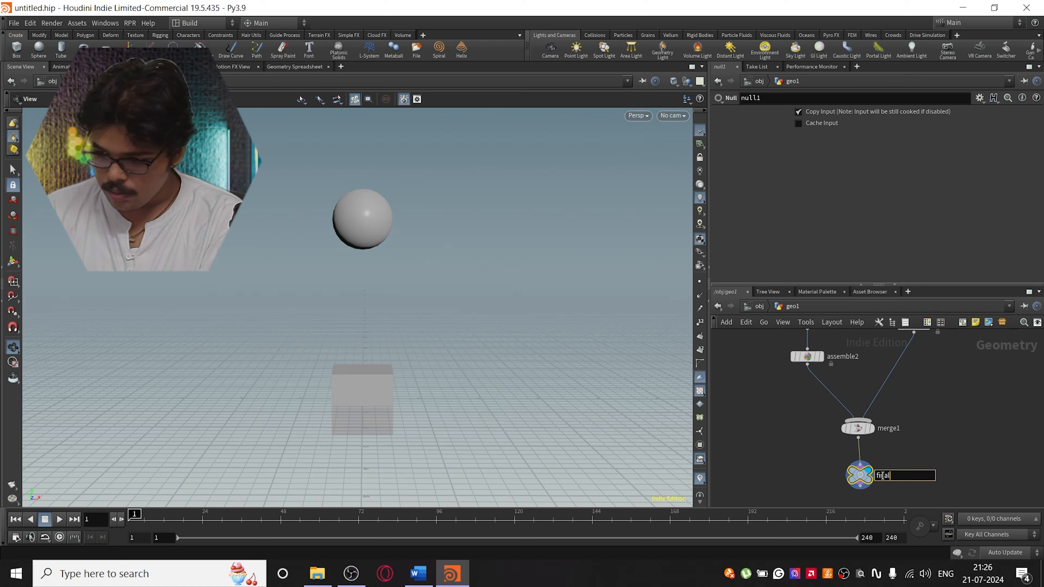
key(Return)
Add a DOP Network node below the final null and go inside it
mouse_move(929, 481)
middle_down()
mouse_move(928, 396)
mouse_move(928, 476)
middle_up()
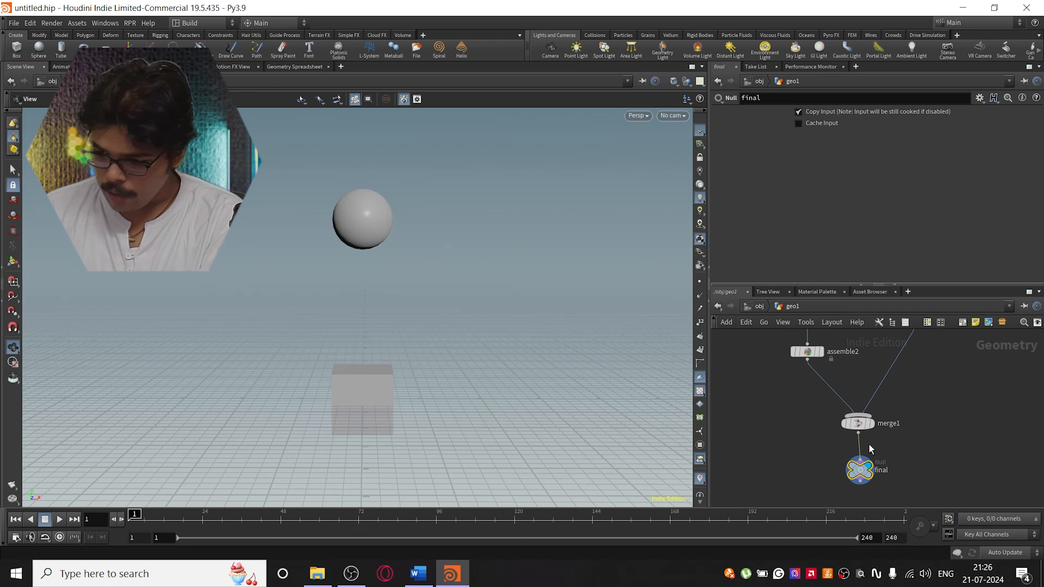
scroll(970, 387, down, 2)
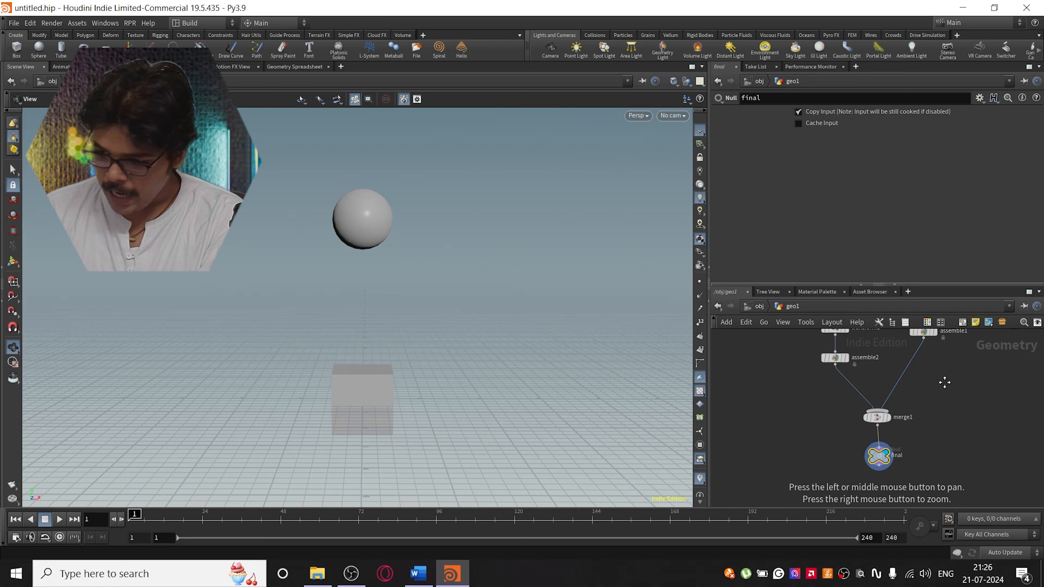
middle_drag(945, 382, 947, 410)
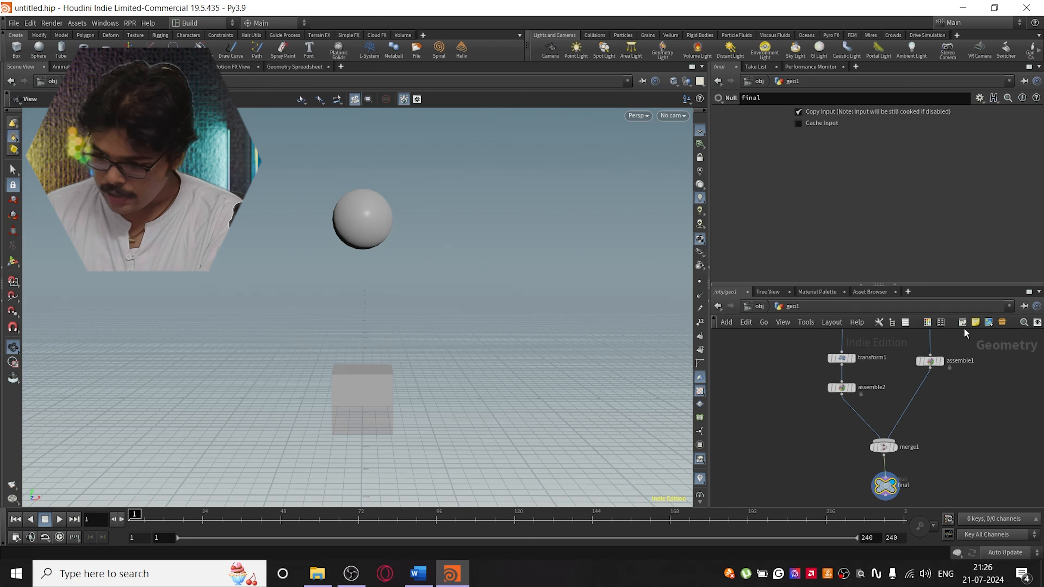
middle_drag(909, 474, 916, 423)
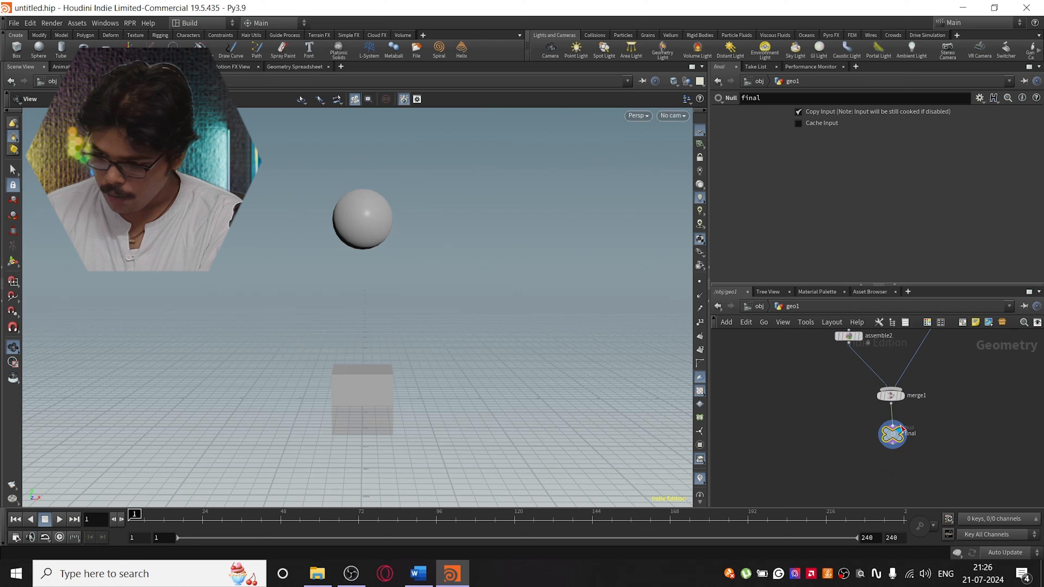
middle_drag(923, 460, 925, 441)
key(Tab)
text(dop)
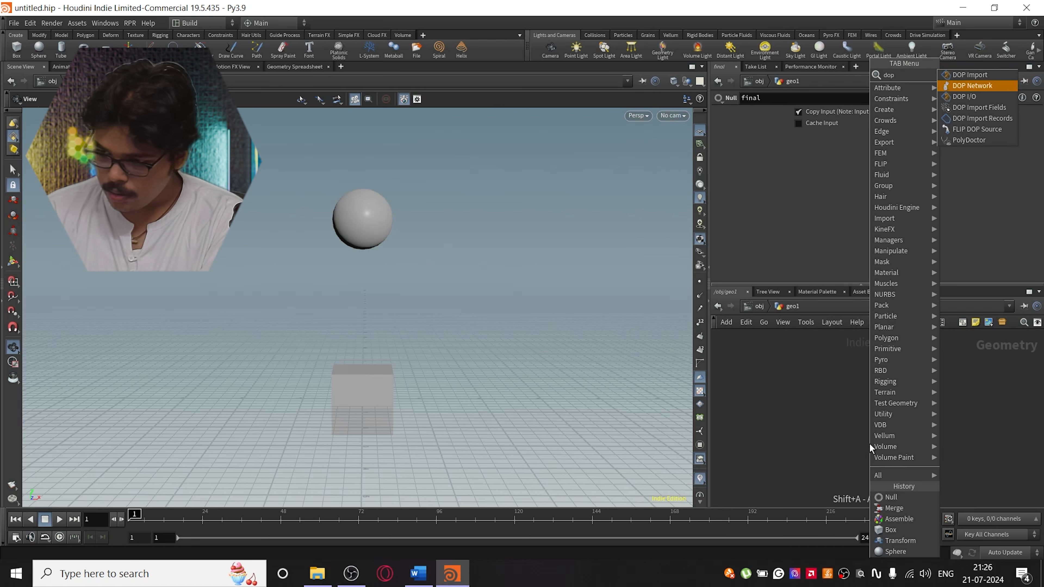
key(Return)
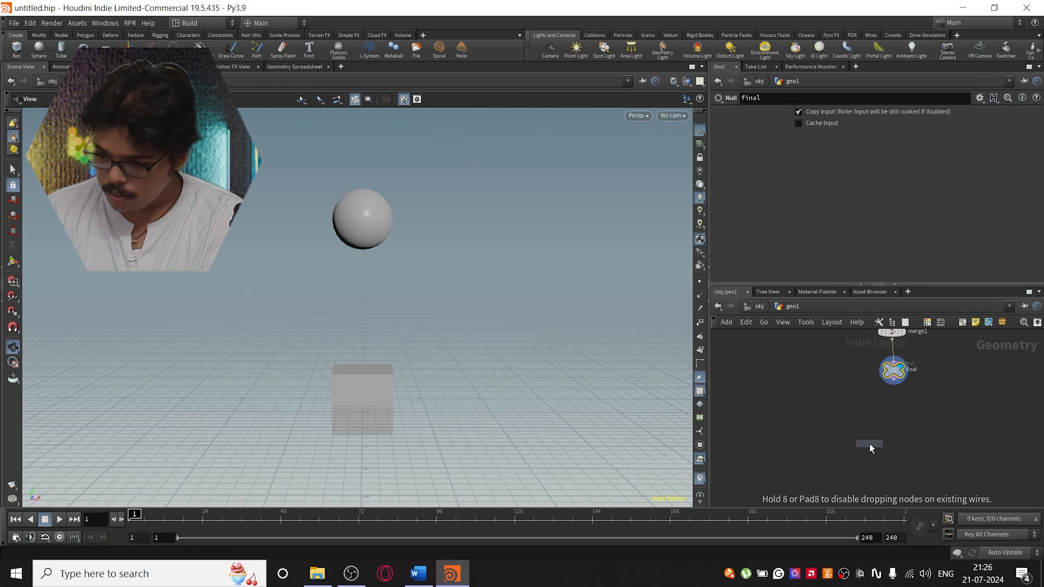
click(885, 443)
double_click(884, 443)
Add an RBD Packed Object node to the DOP network
key(Tab)
text(rbdpa)
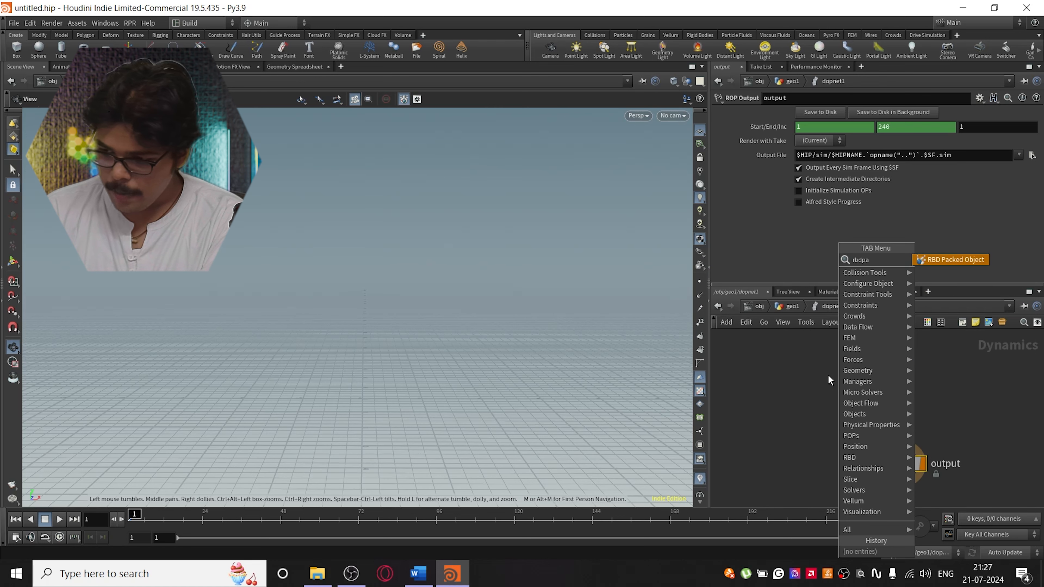
key(Return)
click(803, 372)
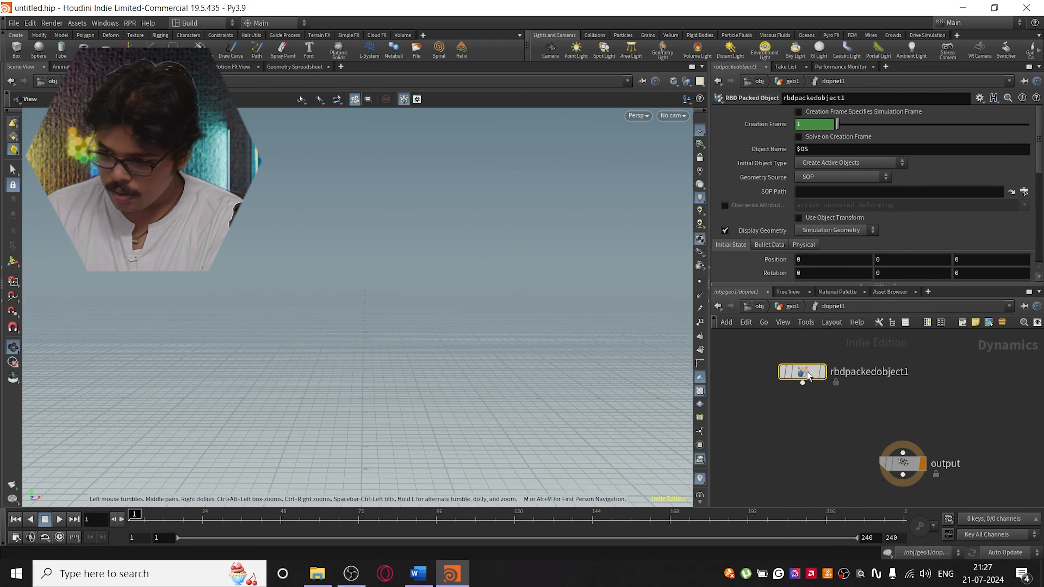
Add a POP Object node beside the RBD Packed Object
key(Tab)
text(pop o)
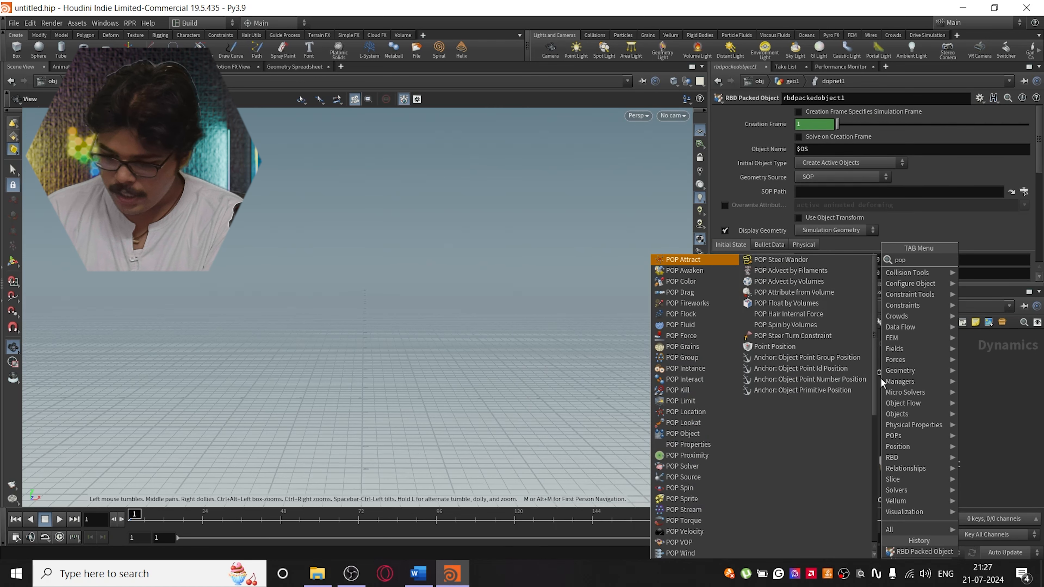
key(Return)
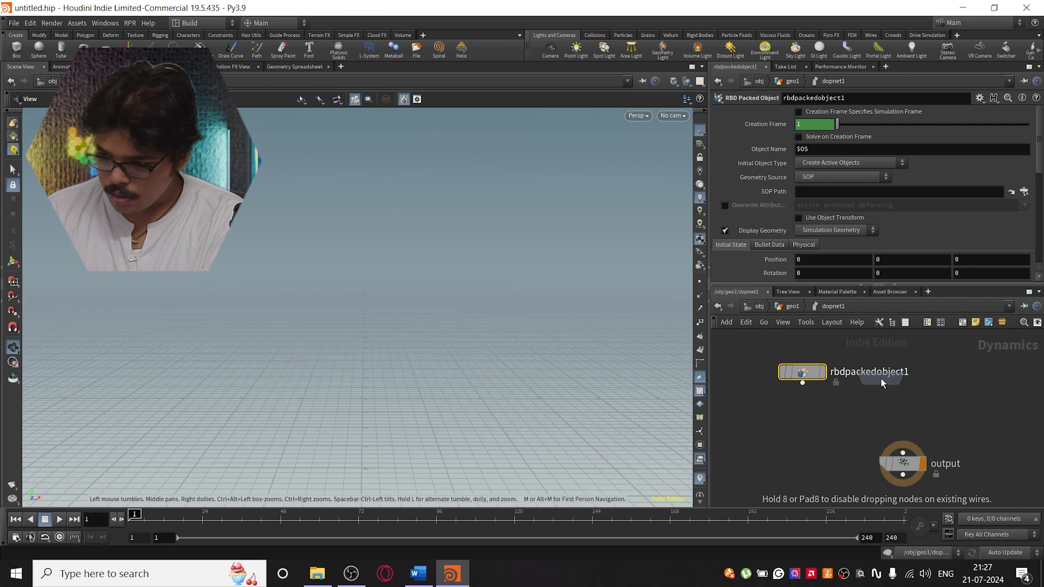
click(880, 385)
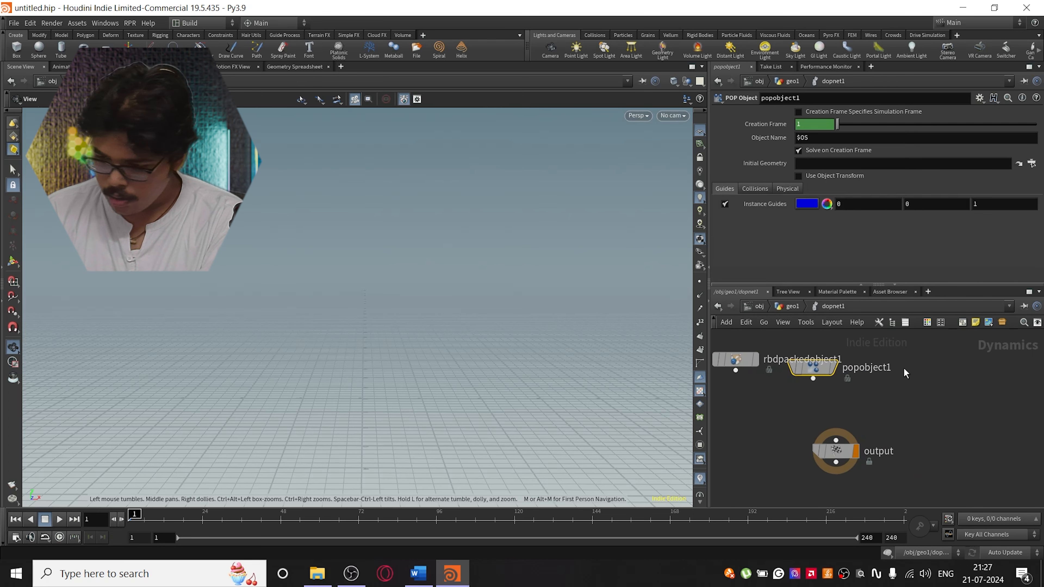
Add a SOP Solver node to the DOP network beside the POP Object
key(Tab)
text(sop sol)
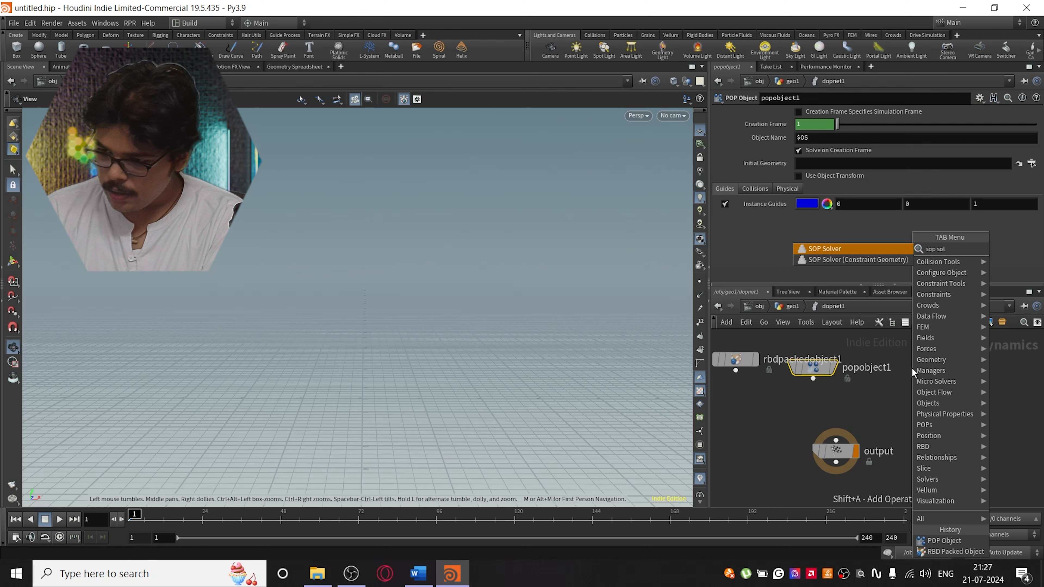
key(Return)
click(912, 368)
Add a Rigid Body Solver node beside the SOP Solver
key(Tab)
text(rigid)
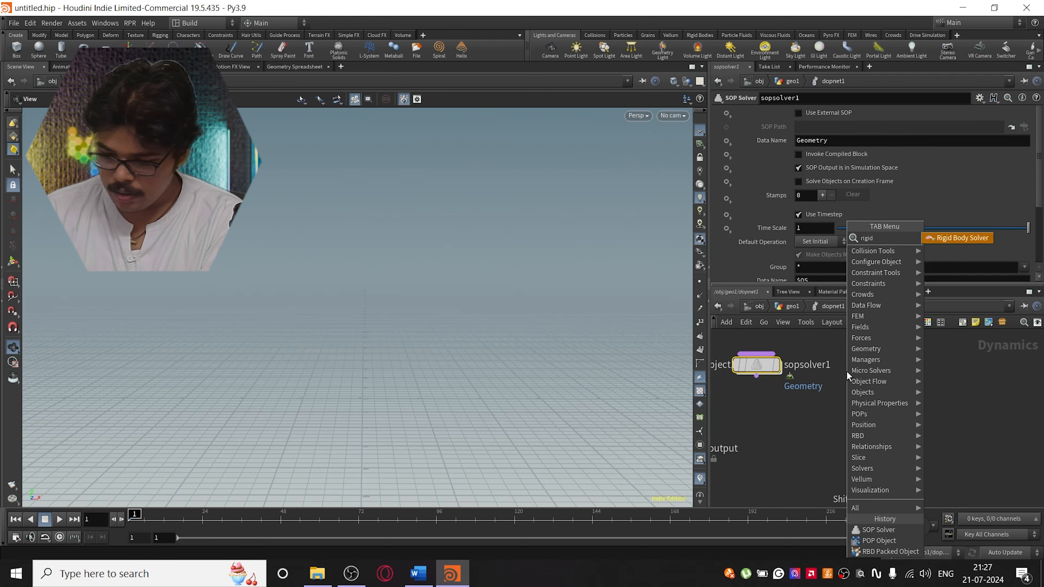
text( body s)
key(Return)
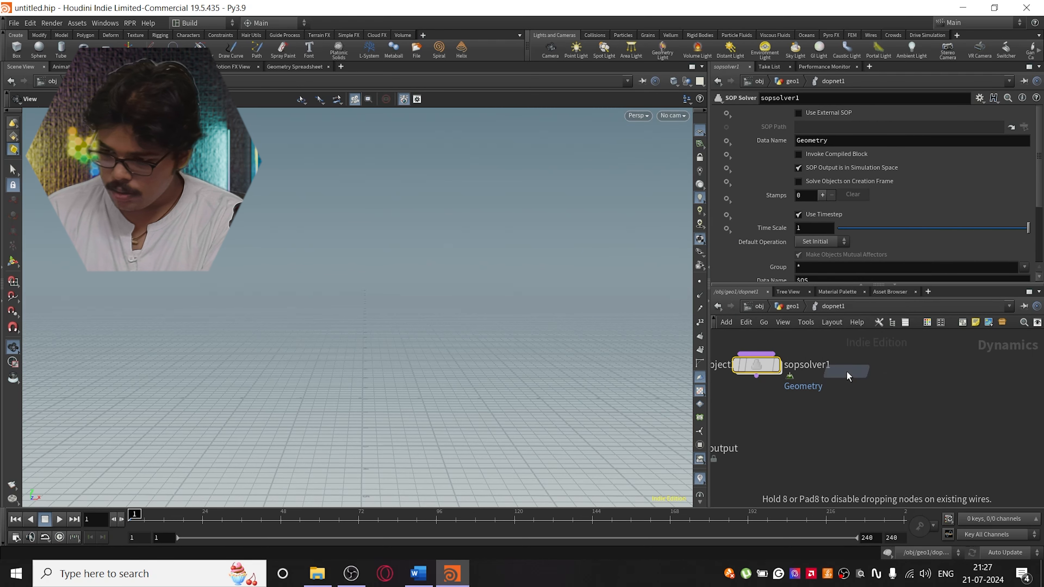
click(847, 371)
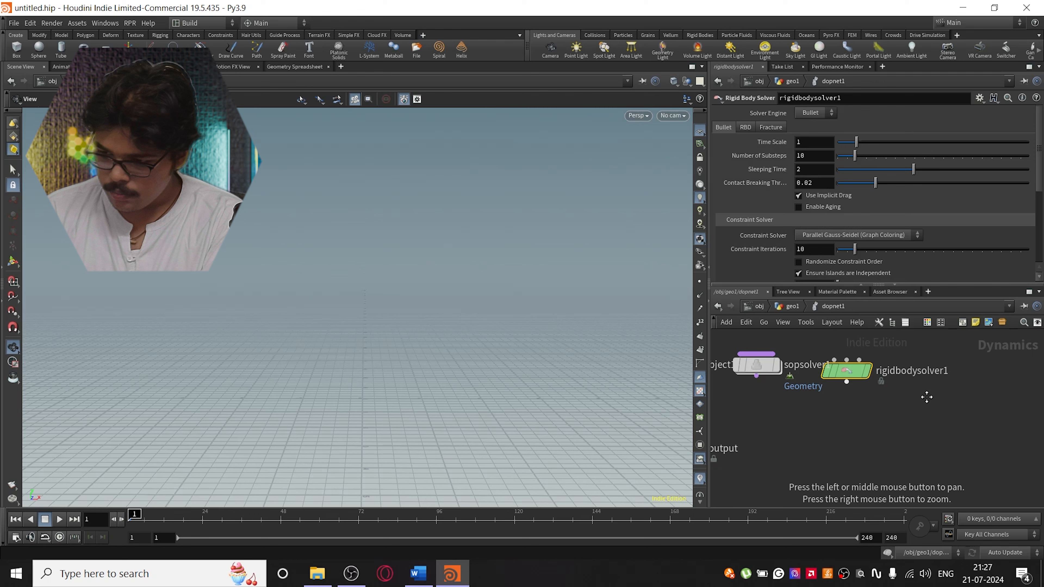
Add a POP Solver node beside the Rigid Body Solver
middle_drag(925, 396, 845, 389)
key(Tab)
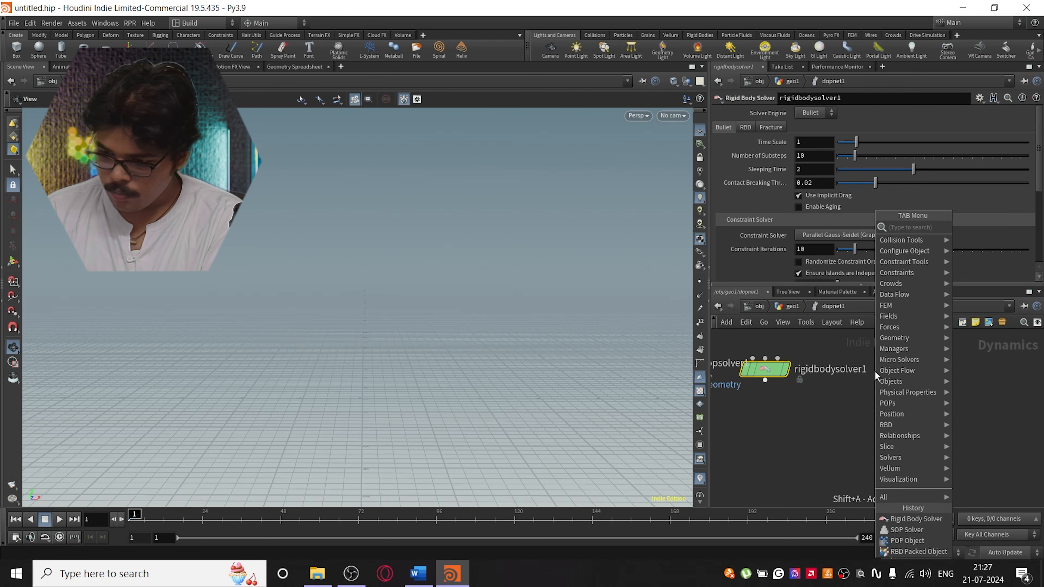
text(pop solv)
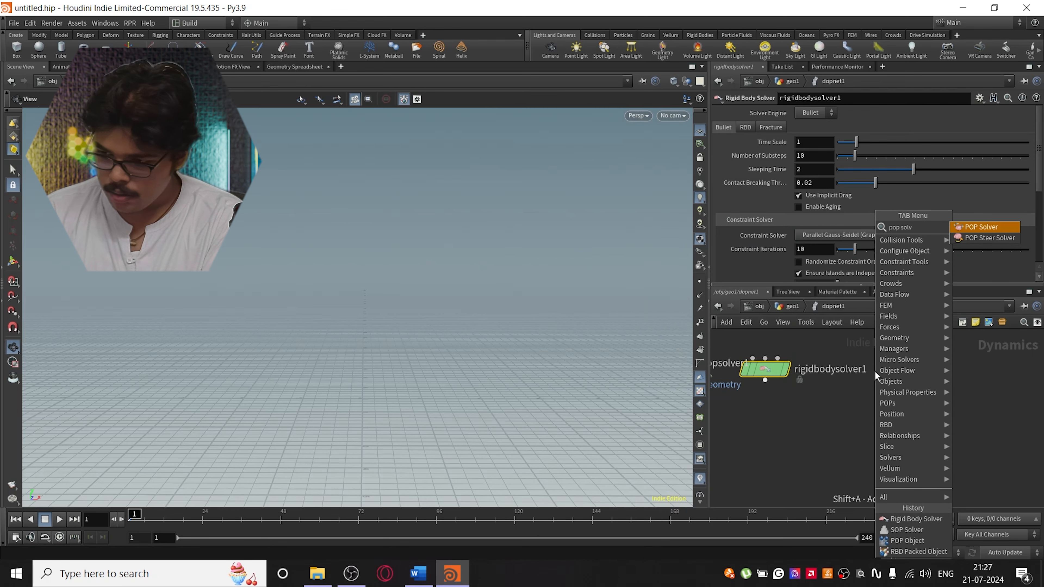
key(Return)
click(874, 372)
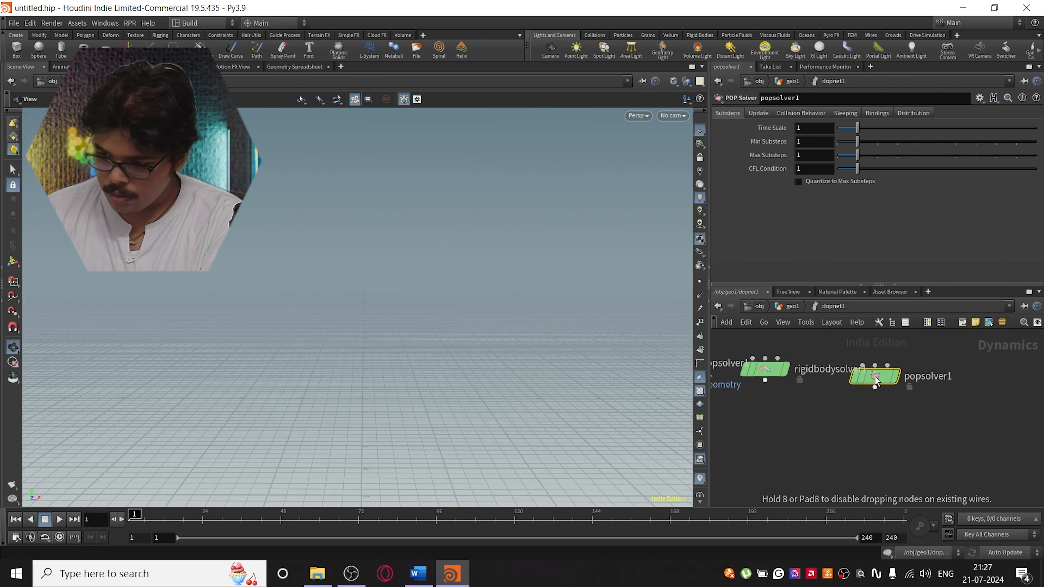
Add a POP Collision Behavior node beside the POP Solver
middle_drag(961, 410, 888, 457)
key(Tab)
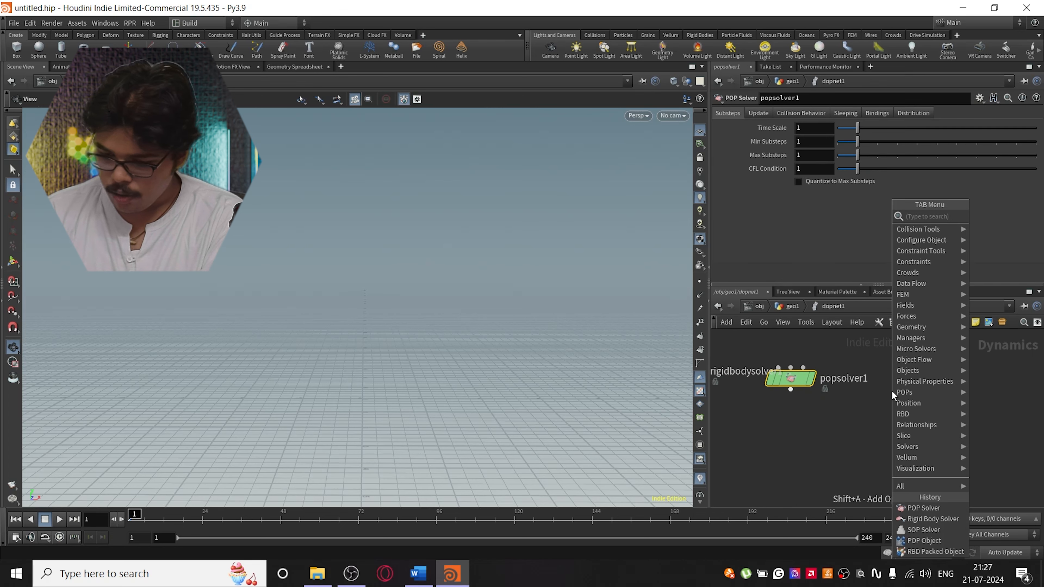
text(pop collis)
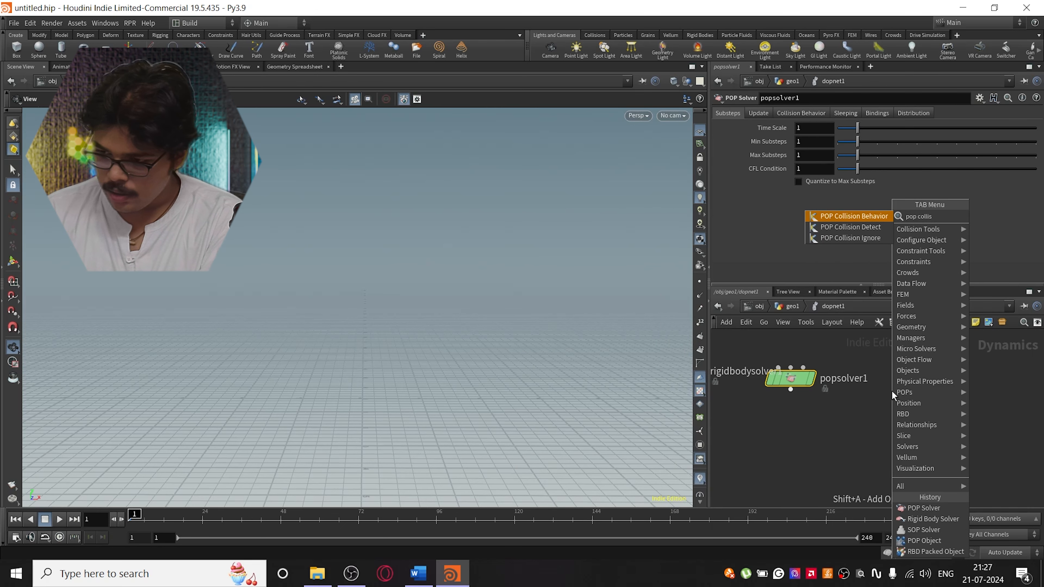
key(Return)
click(892, 380)
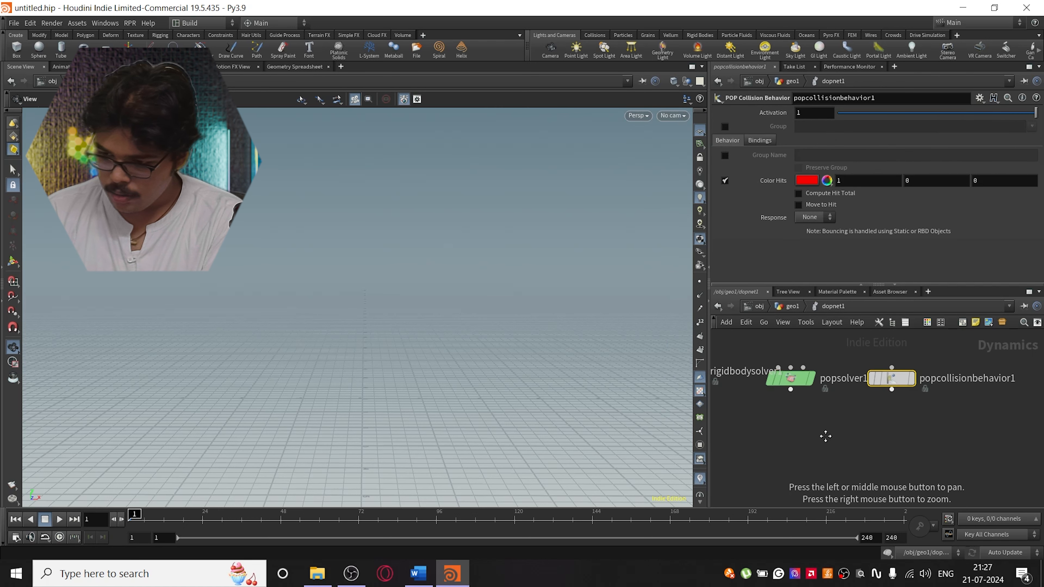
Auto-arrange the DOP network's nodes with Layout and spread the object nodes apart above the output
middle_drag(824, 435, 1013, 439)
middle_drag(777, 386, 980, 414)
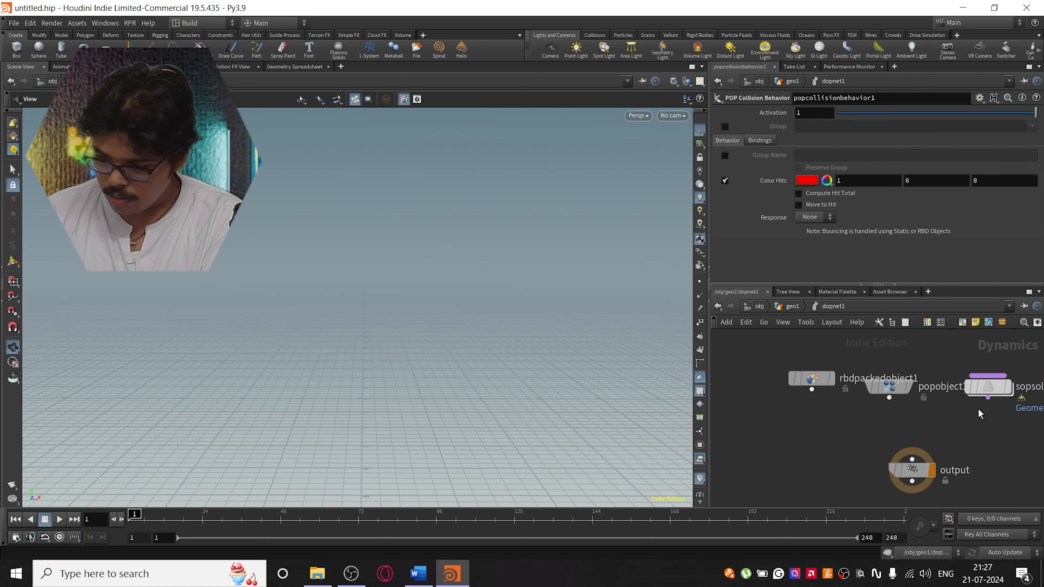
key(shift+l)
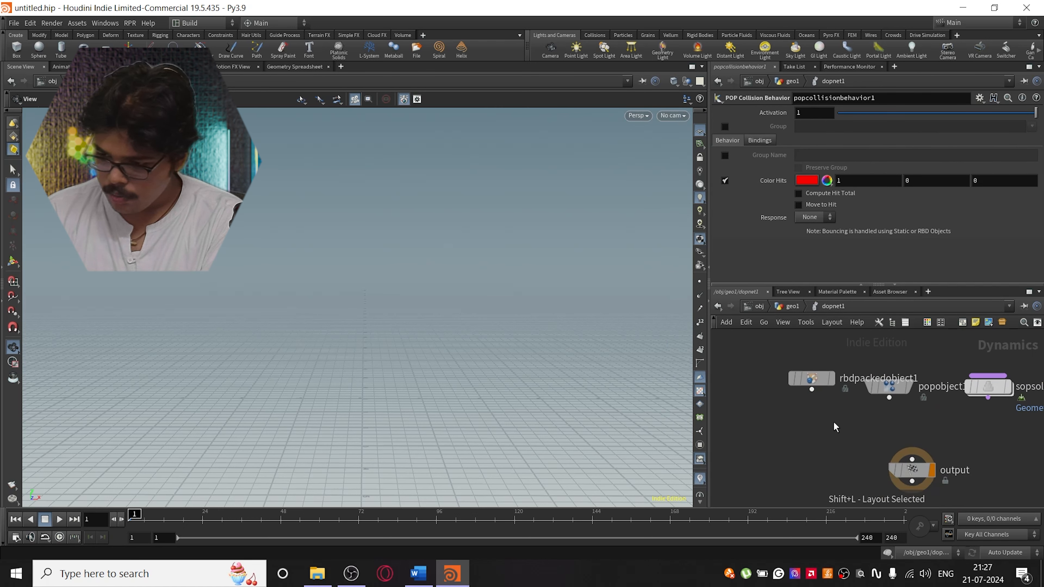
key(shift+l)
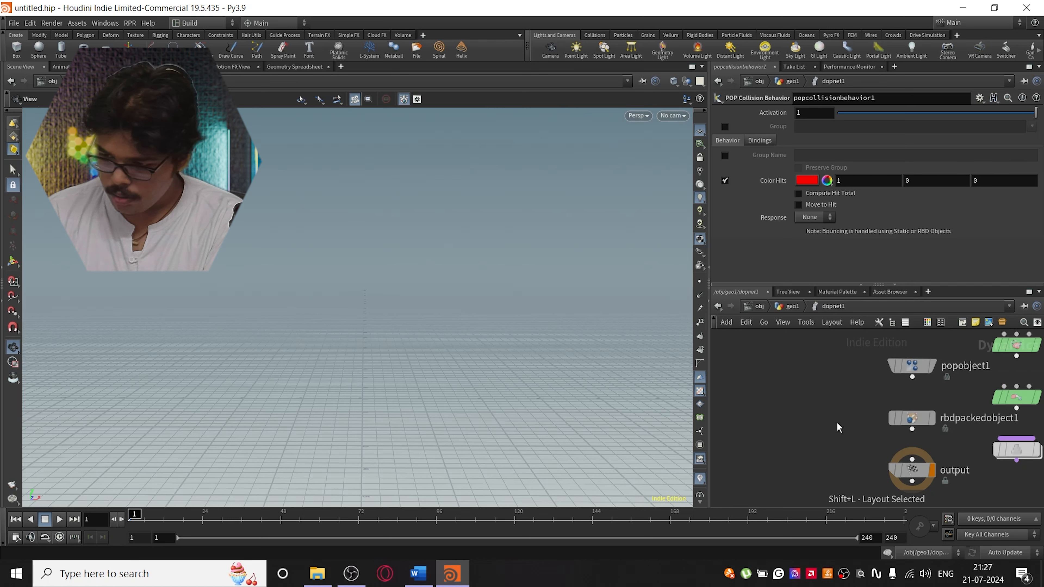
middle_drag(753, 415, 763, 416)
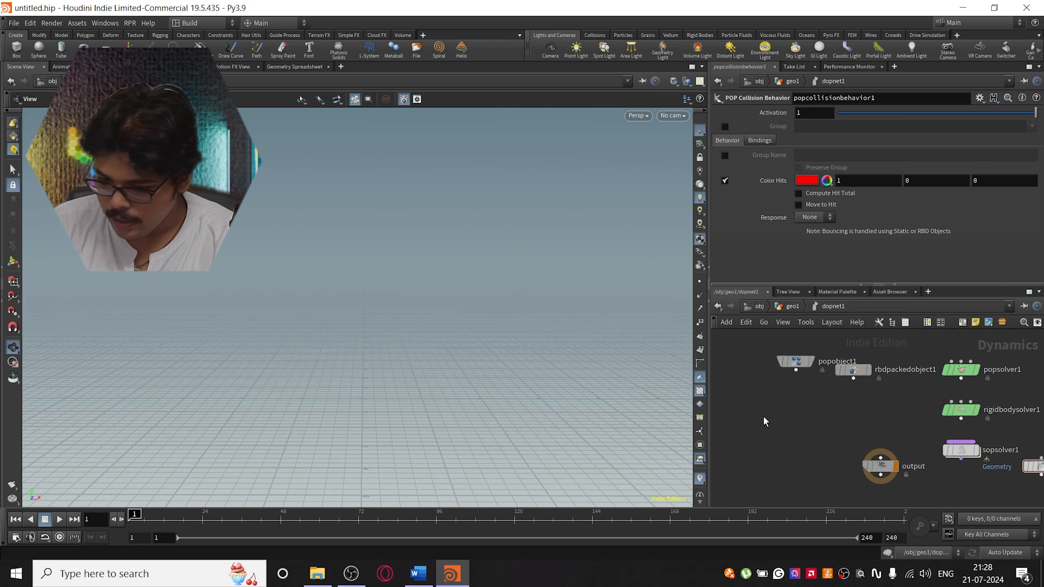
Add a Merge node, wire the POP Object and RBD Packed Object into it, and display it
key(Tab)
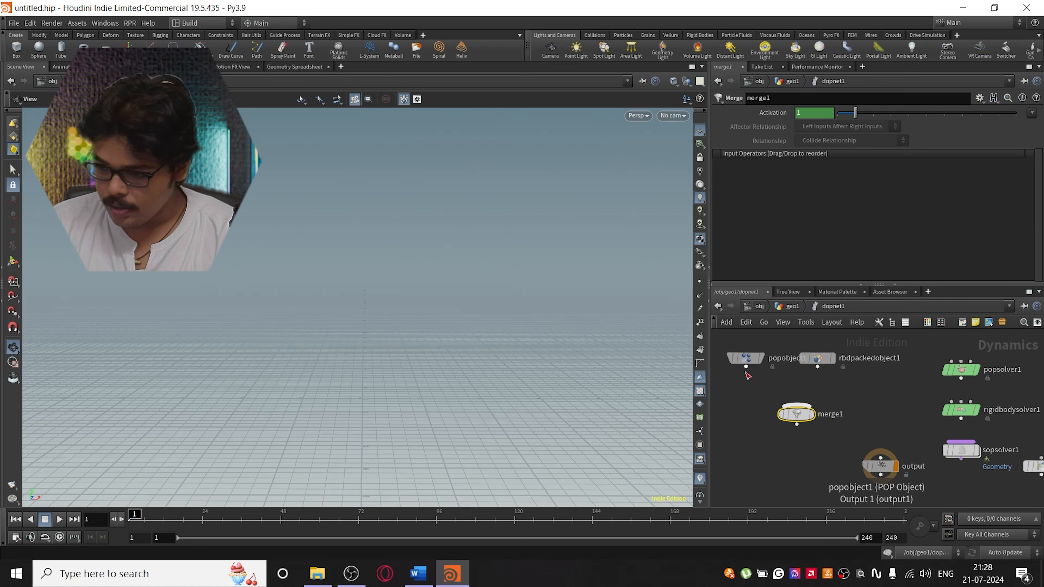
drag(747, 372, 796, 404)
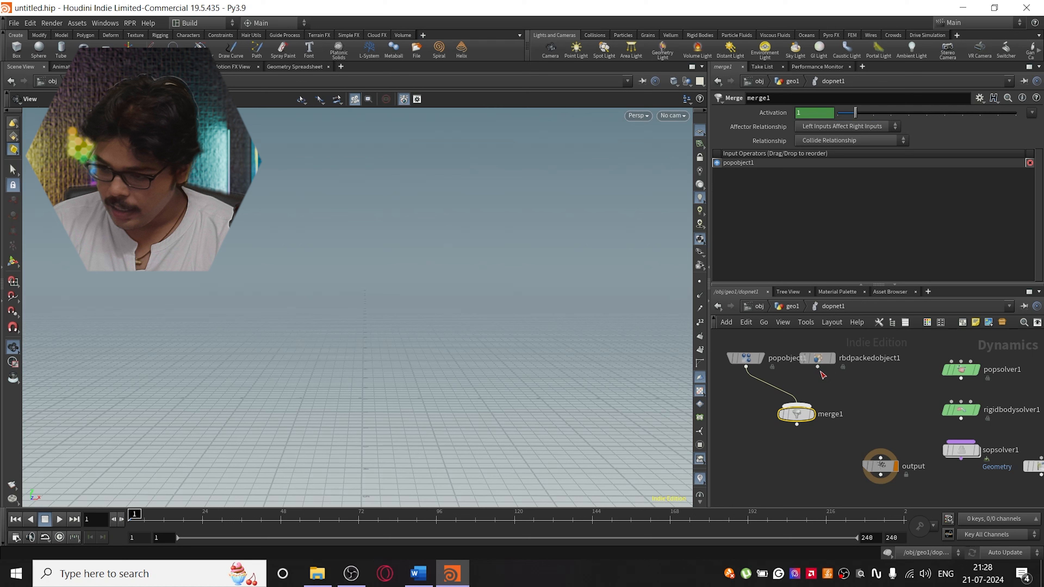
drag(818, 368, 797, 405)
click(813, 414)
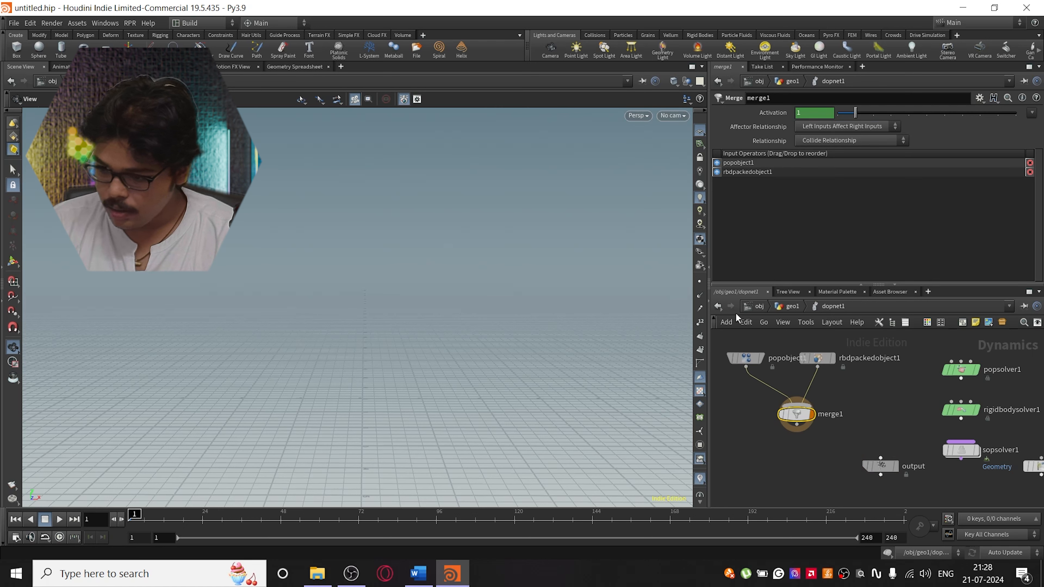
Use the final null as the POP Object's Initial Geometry and the RBD Packed Object's SOP Path
click(745, 358)
click(1031, 164)
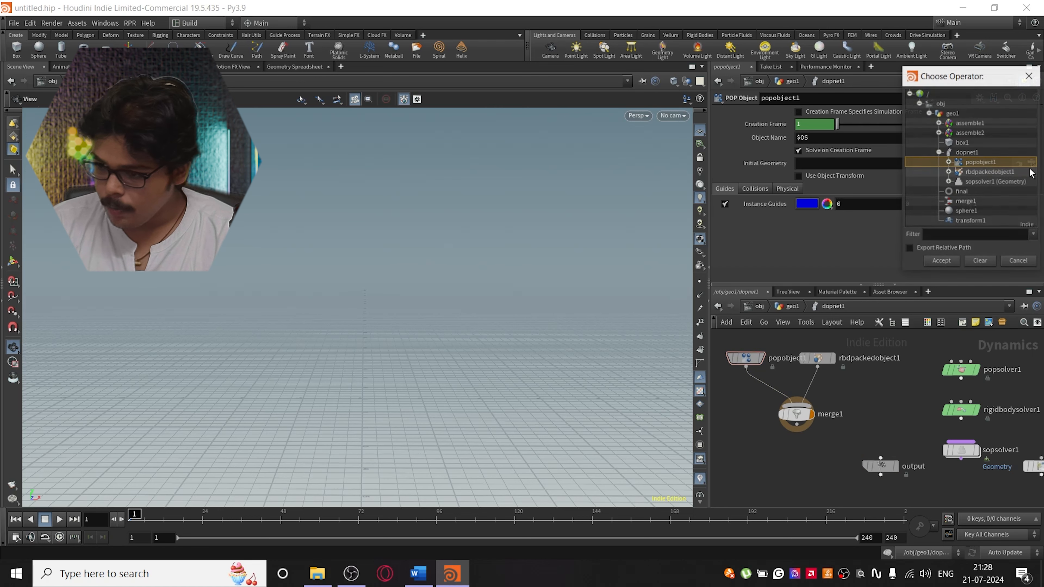
double_click(978, 192)
click(820, 358)
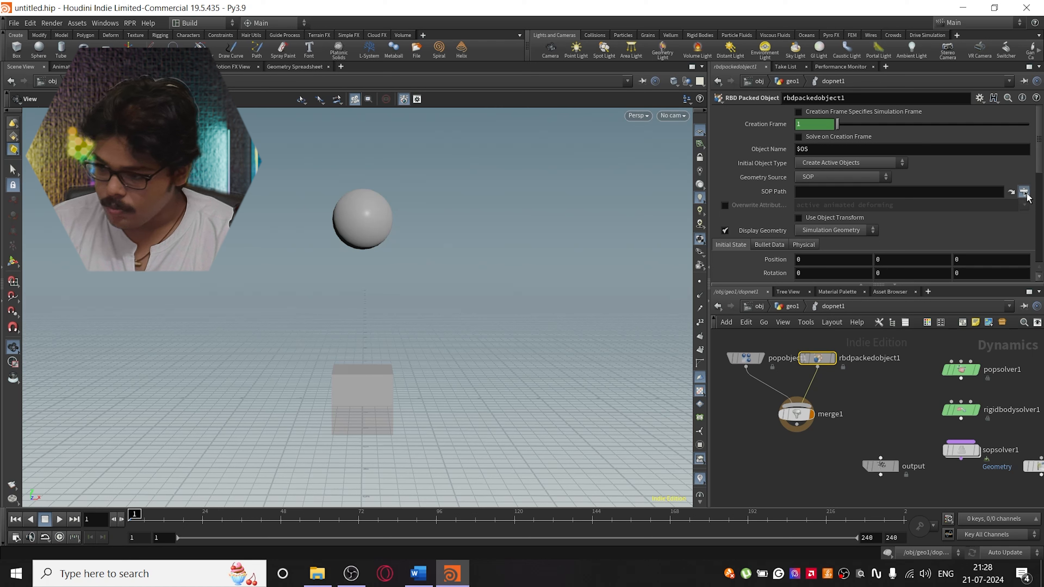
click(1024, 192)
double_click(982, 219)
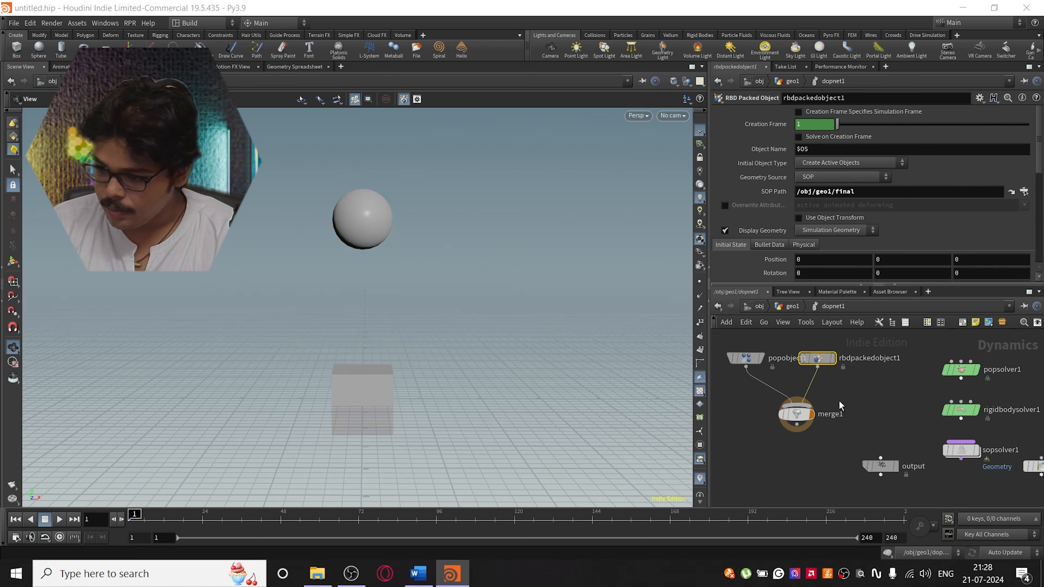
Wire the SOP Solver into the Rigid Body Solver and the POP Collision Behavior into the POP Solver
middle_drag(855, 433, 795, 350)
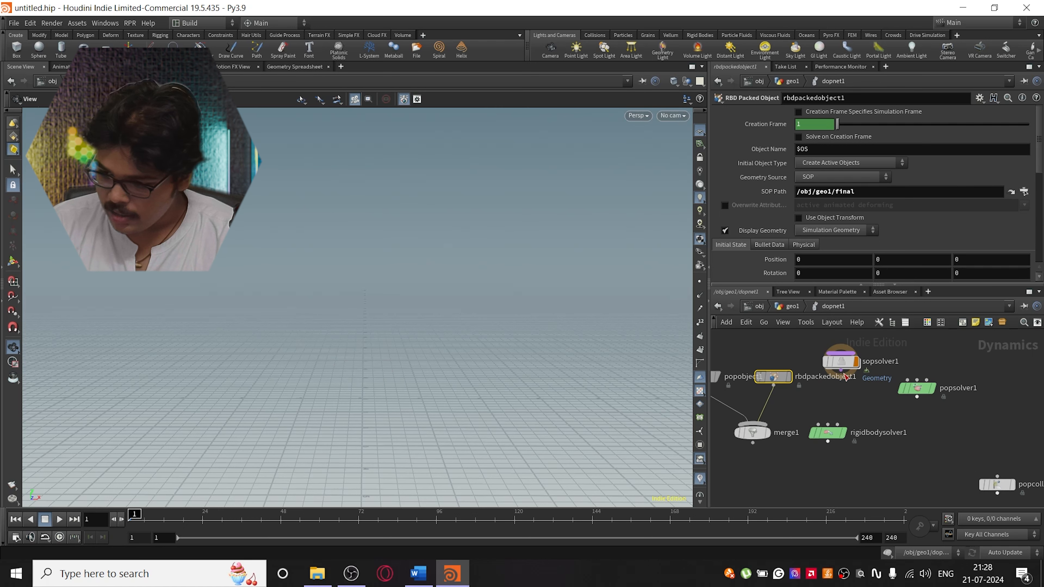
drag(843, 375, 840, 422)
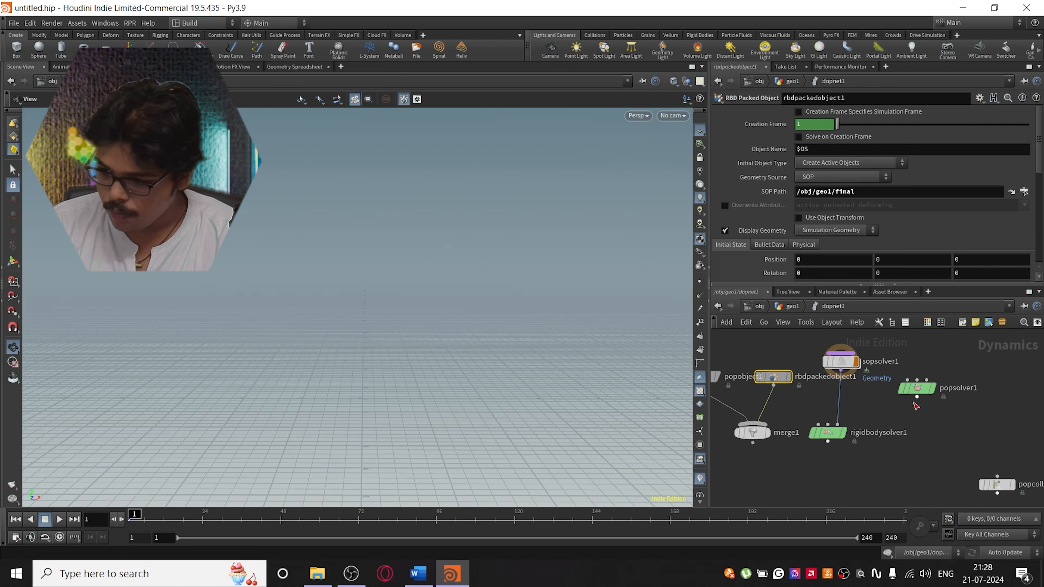
drag(917, 390, 939, 434)
drag(997, 485, 954, 419)
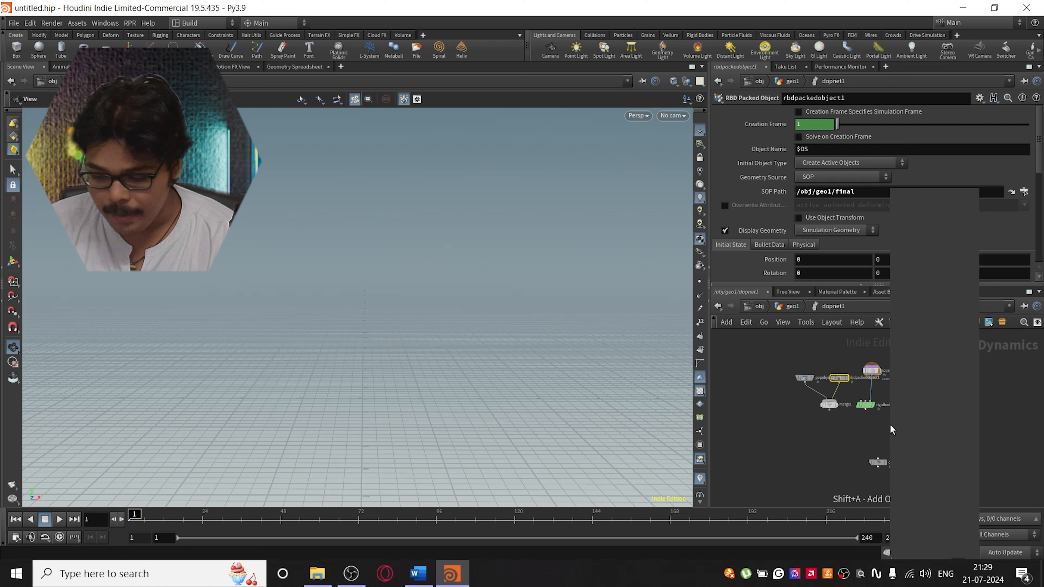
Add a Multiple Solver node between the solvers and the output
text(multip)
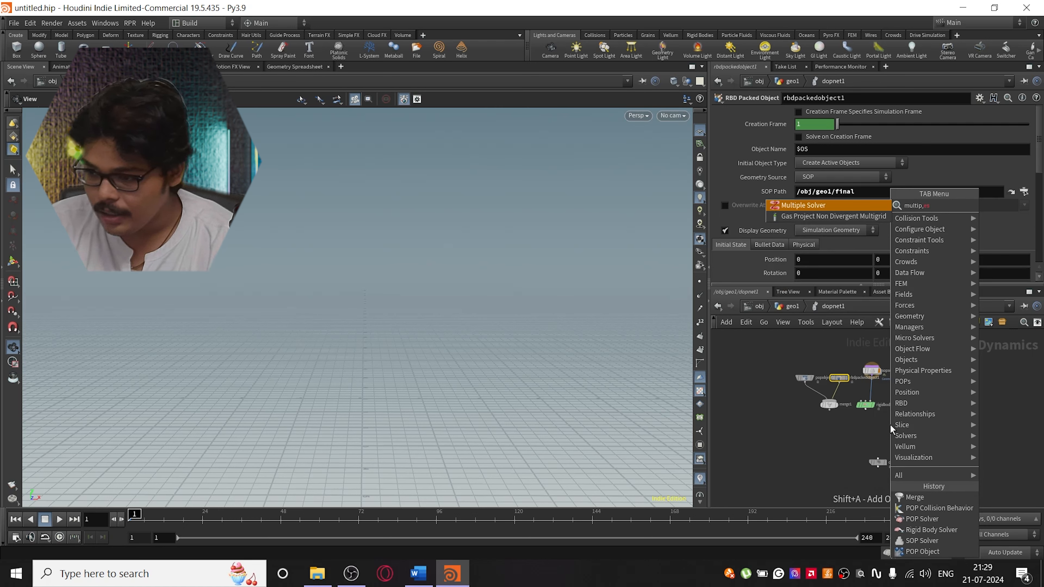
key(Return)
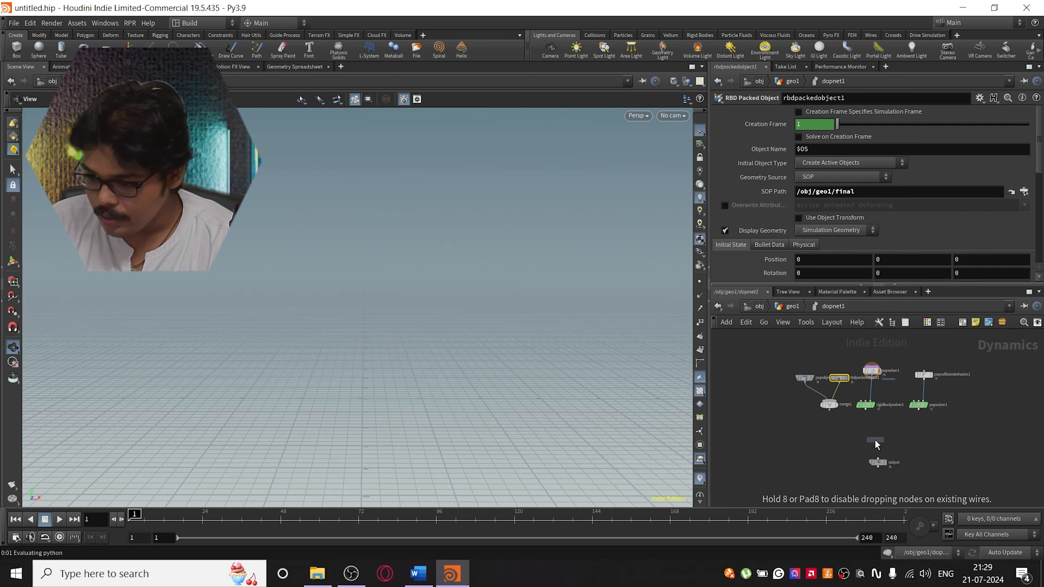
click(874, 437)
Set the object merge's Affector Relationship to Mutual
click(829, 404)
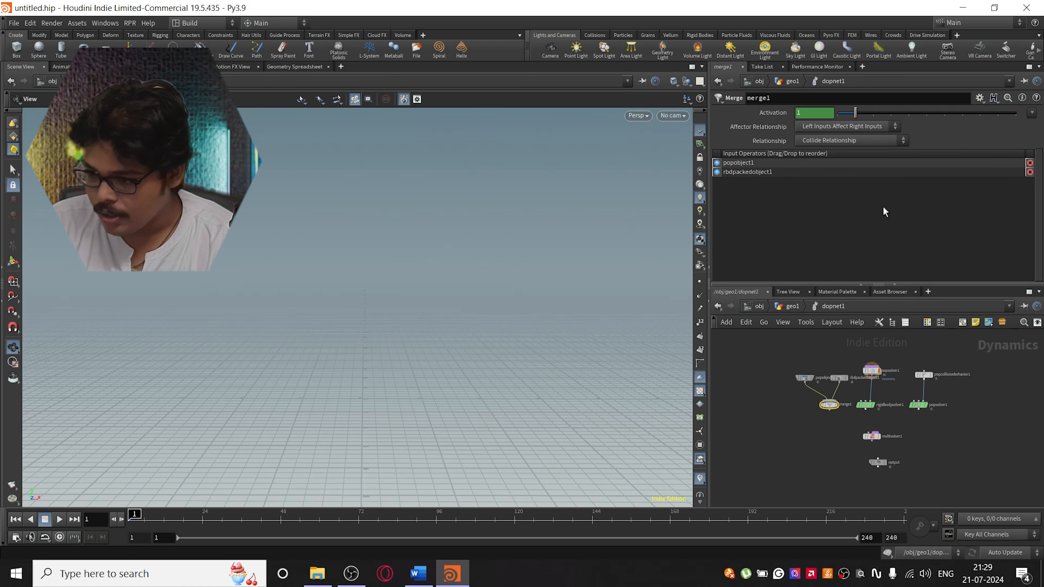
click(840, 132)
click(839, 158)
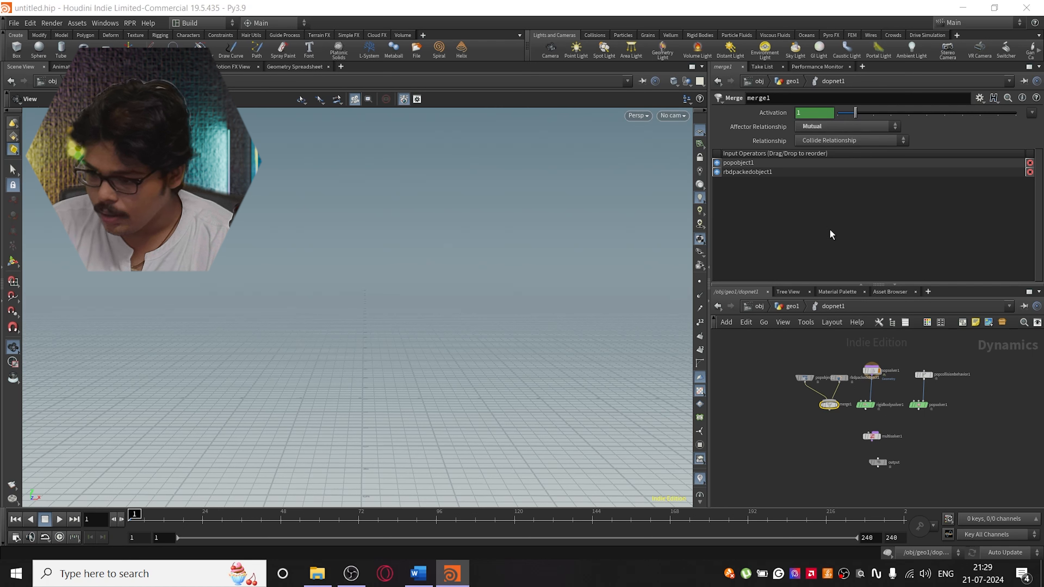
Wire the object merge into the Multiple Solver's object input and the Rigid Body and POP Solvers into its solver input
drag(830, 411, 852, 421)
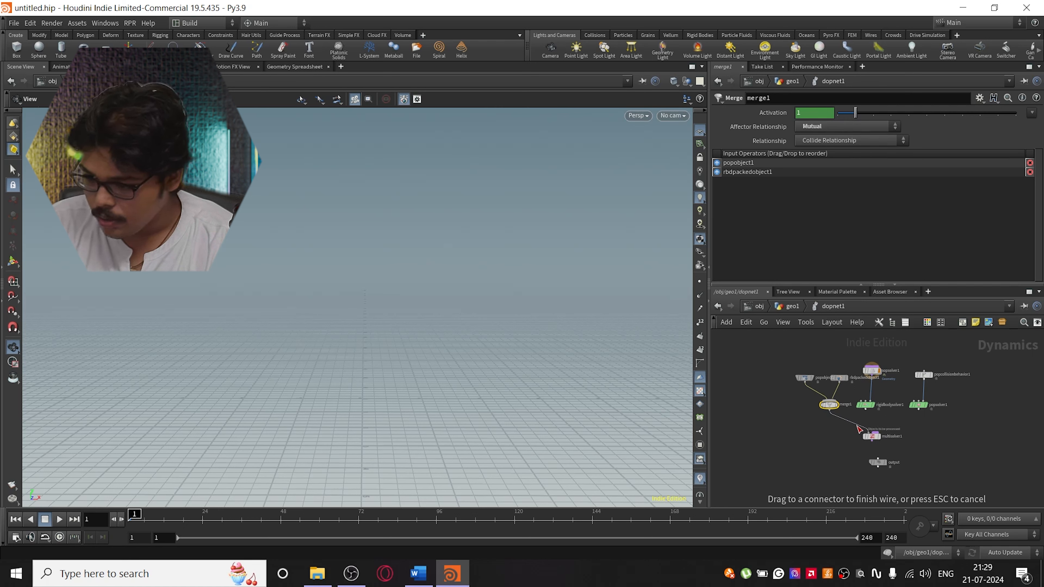
click(868, 431)
click(865, 410)
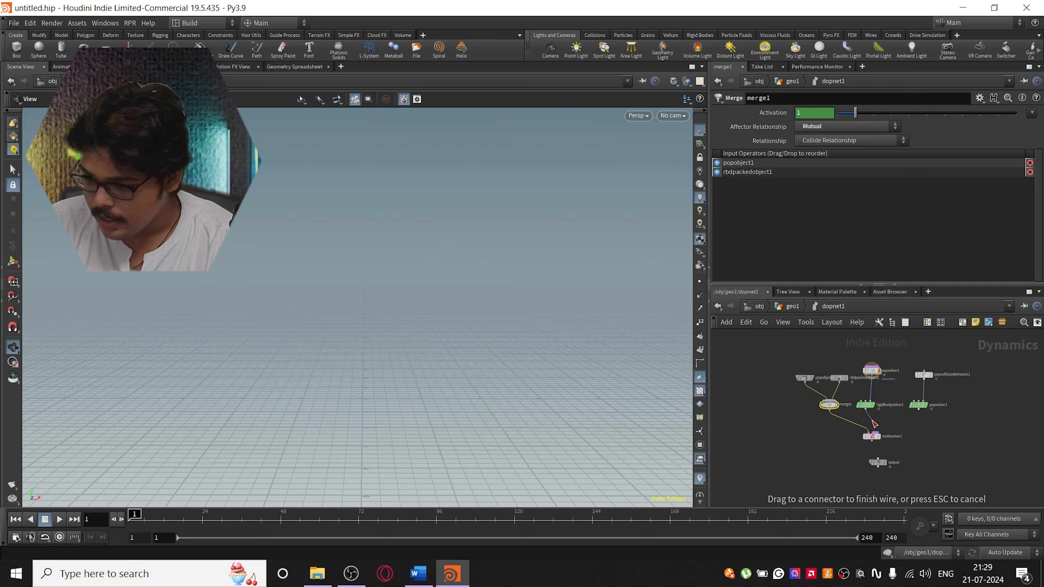
click(874, 433)
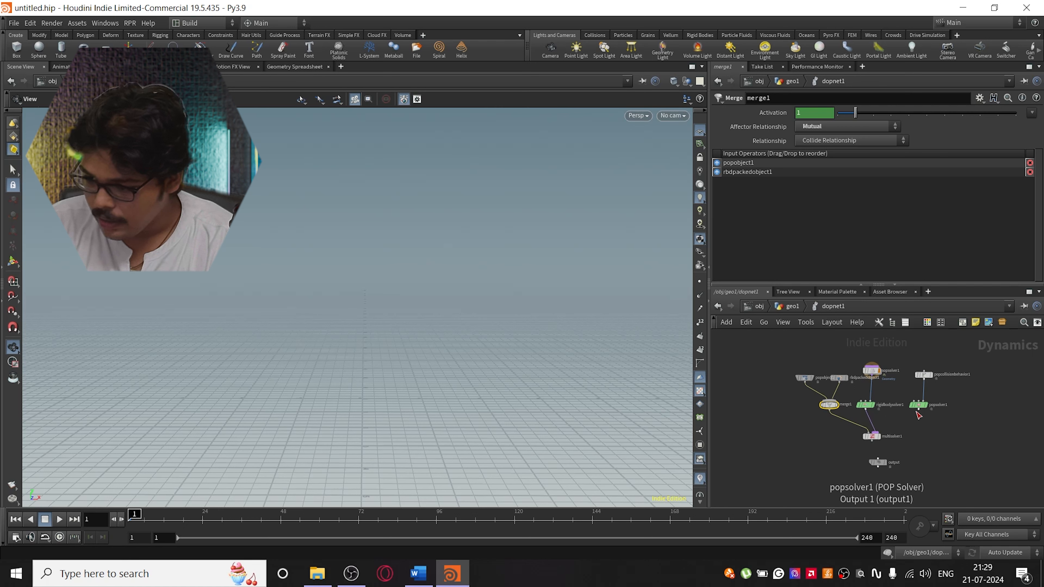
click(919, 410)
click(886, 430)
Connect the Multiple Solver to the output node and add a Ground Plane node to the network
click(872, 441)
click(877, 458)
drag(878, 462, 878, 487)
key(Tab)
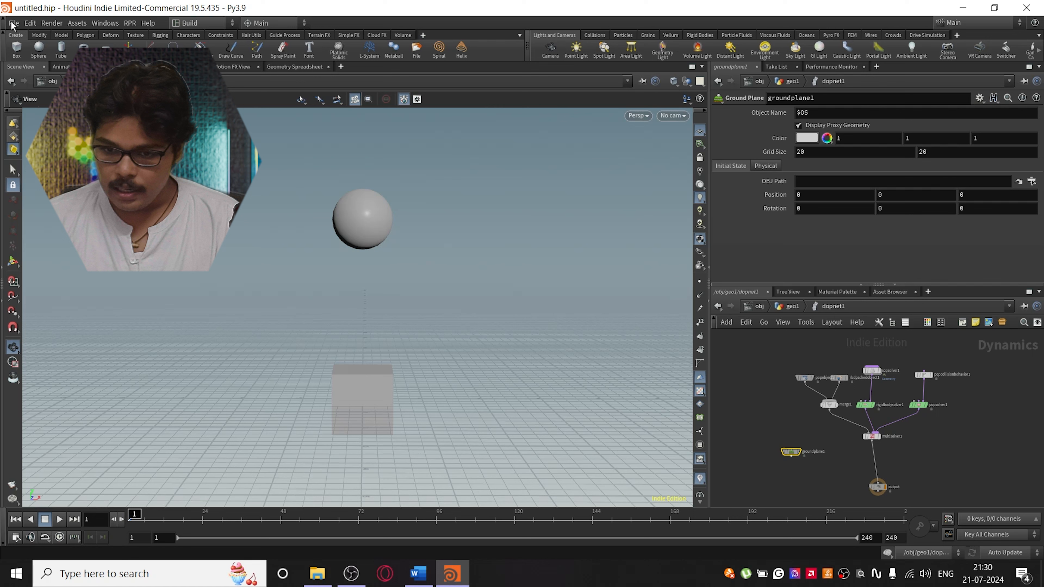
Save the scene as houdini.hiplc
click(13, 23)
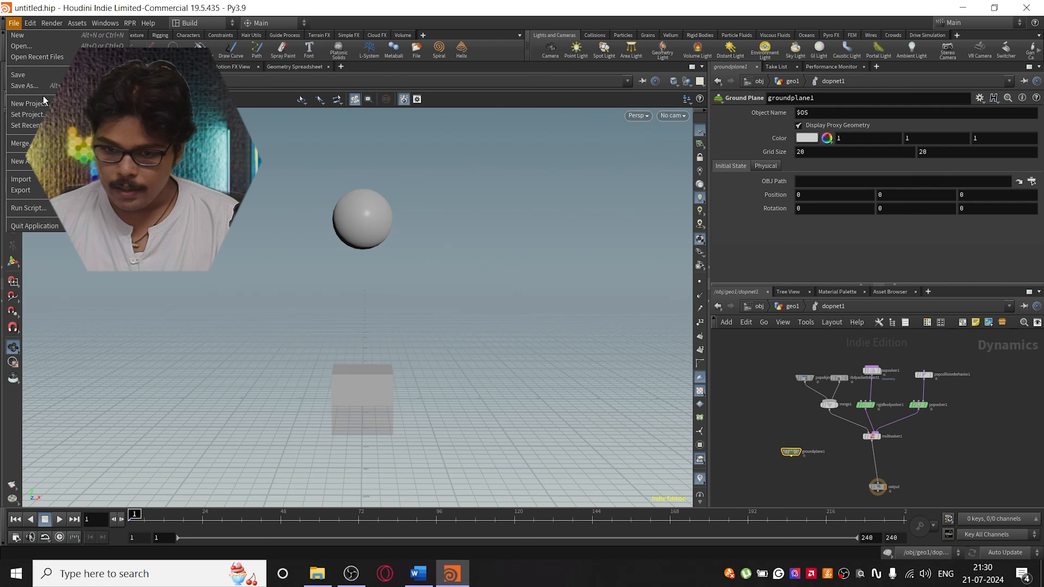
click(40, 87)
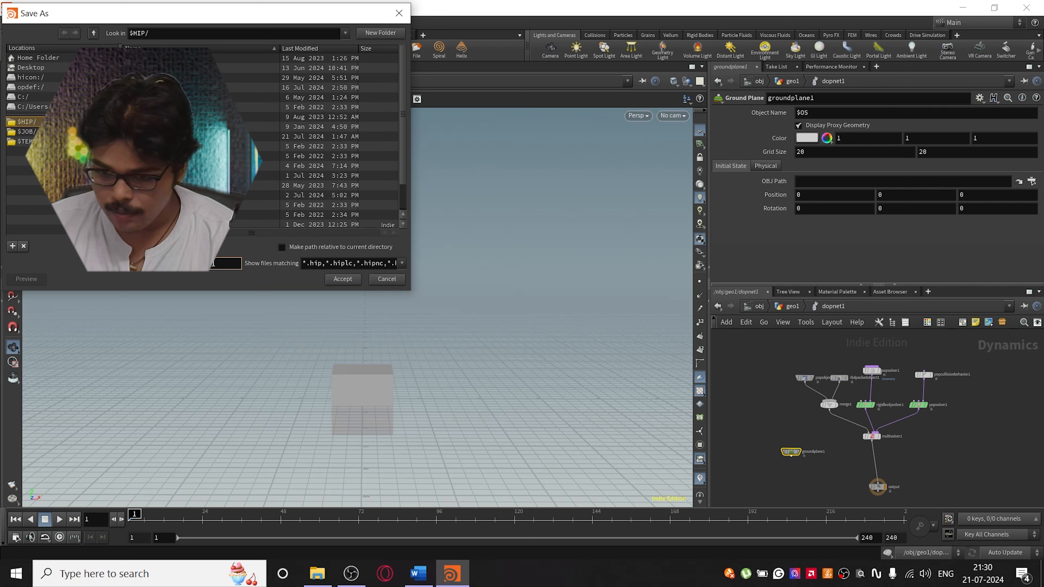
click(342, 280)
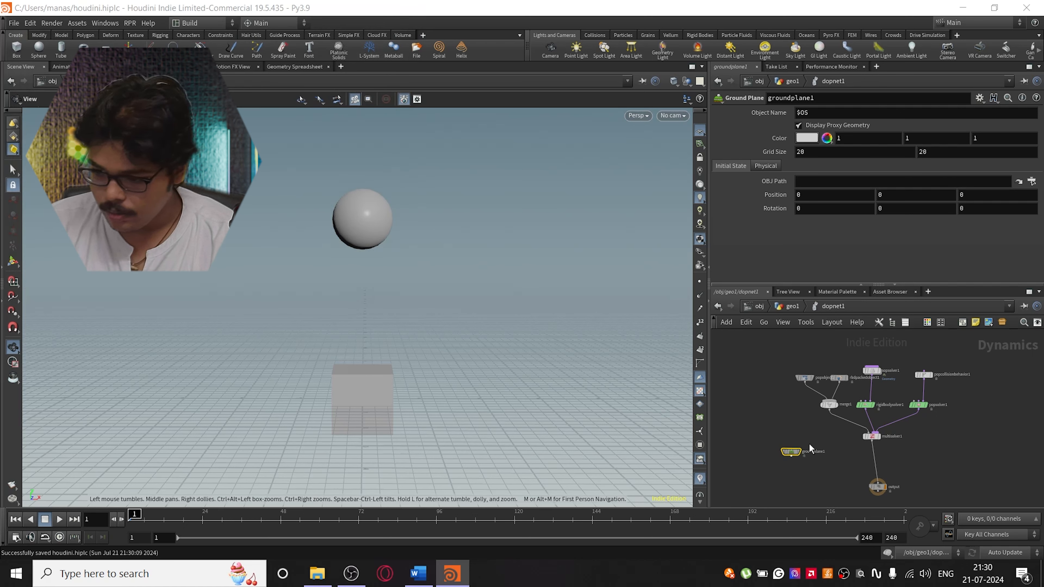
Insert a Merge node between the Multiple Solver and the output, and wire the ground plane into it
key(Tab)
text(mer)
key(Return)
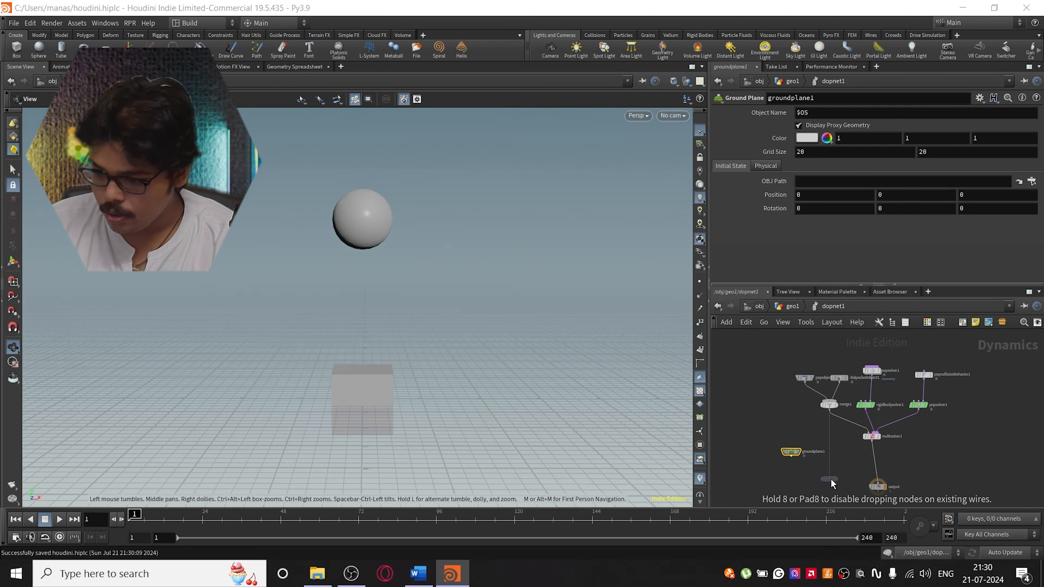
click(874, 470)
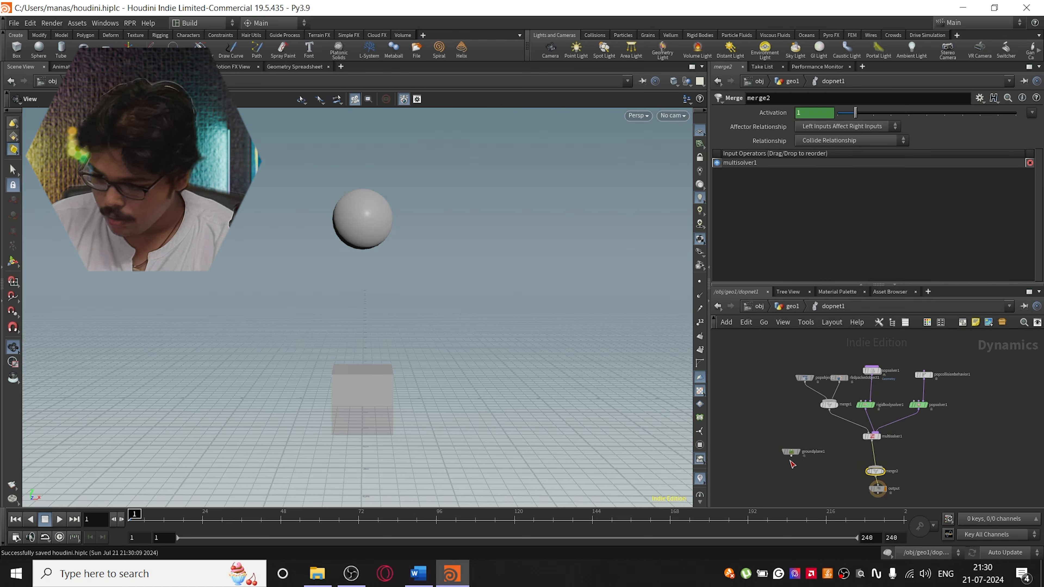
drag(791, 458, 874, 471)
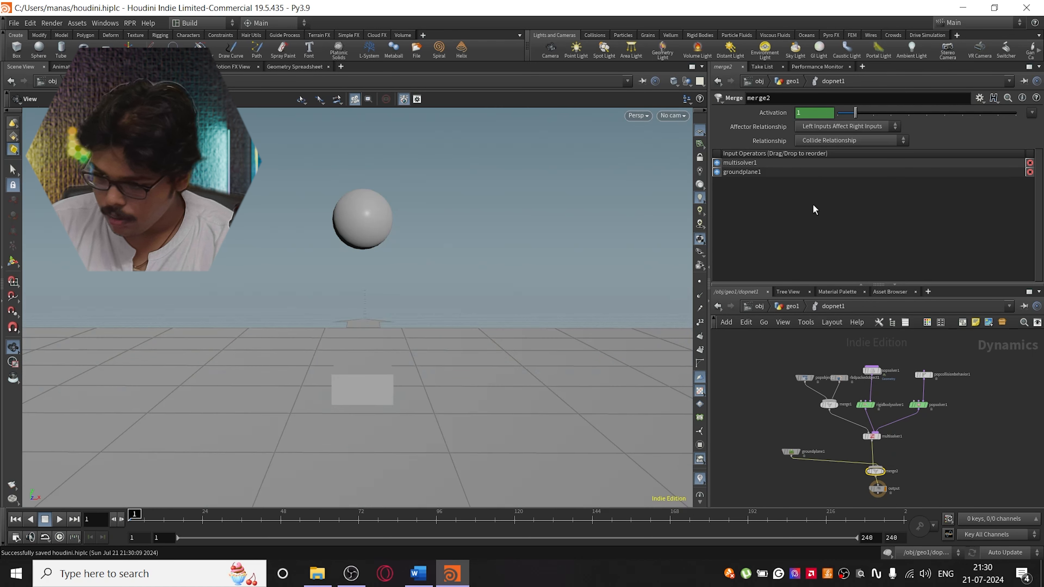
Set the new merge's Affector Relationship to Mutual and lower the ground plane's vertical position beneath the box
click(846, 126)
click(832, 161)
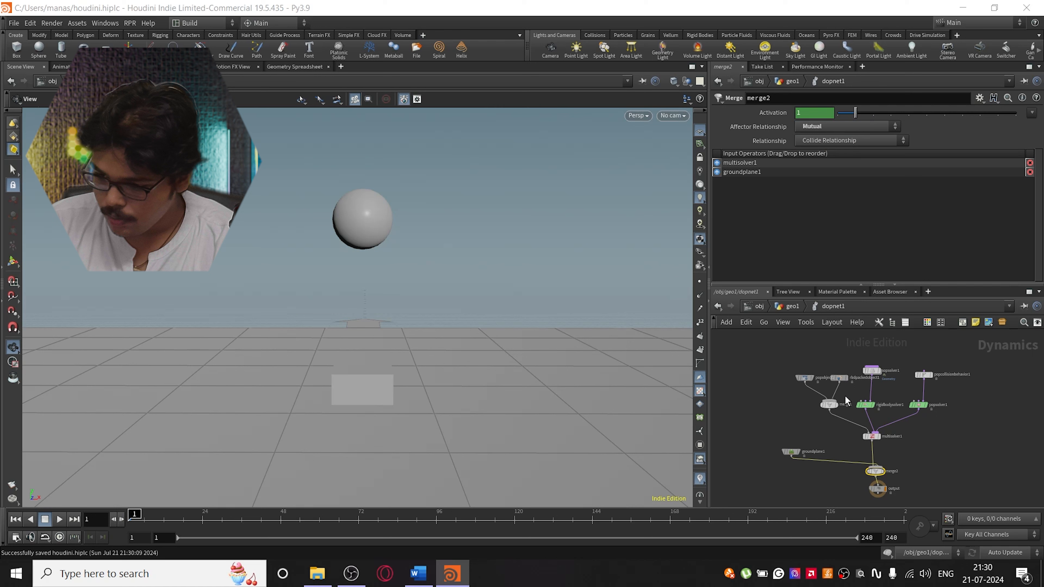
click(795, 453)
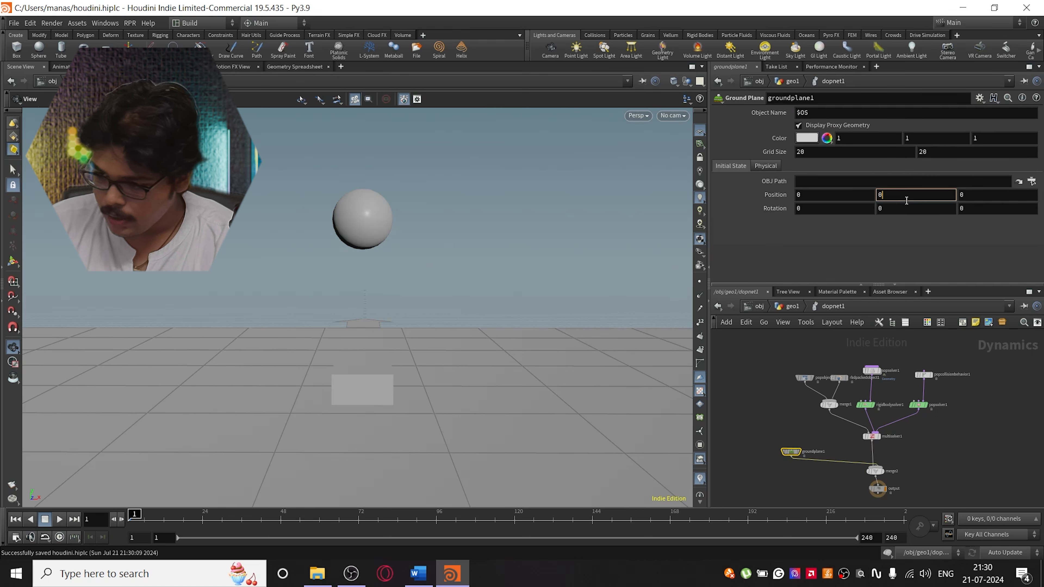
key(Return)
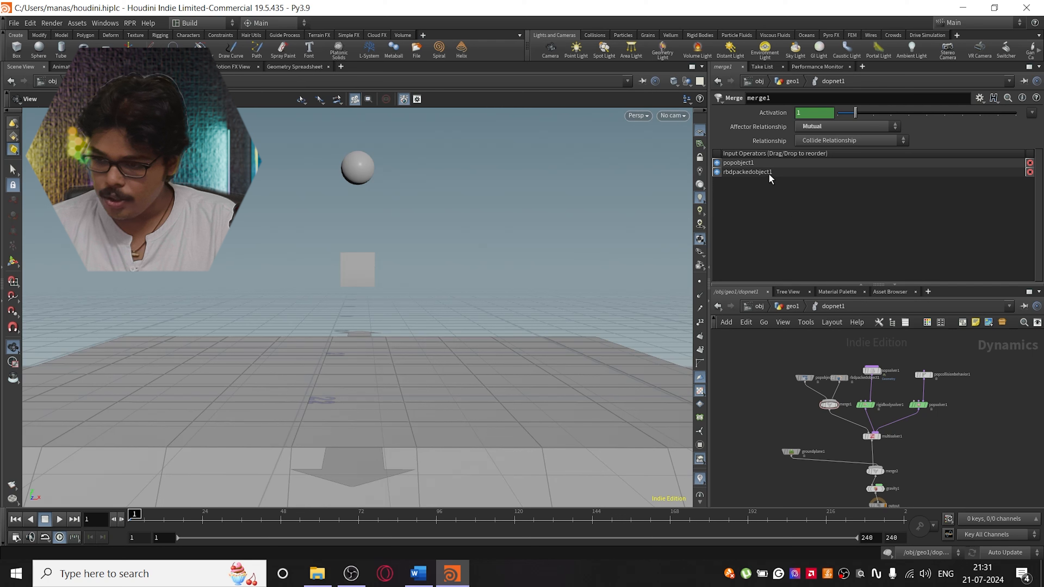
Reorder the object merge's inputs so rbdpackedobject1 comes before popobject1, and play the simulation from the start
click(768, 172)
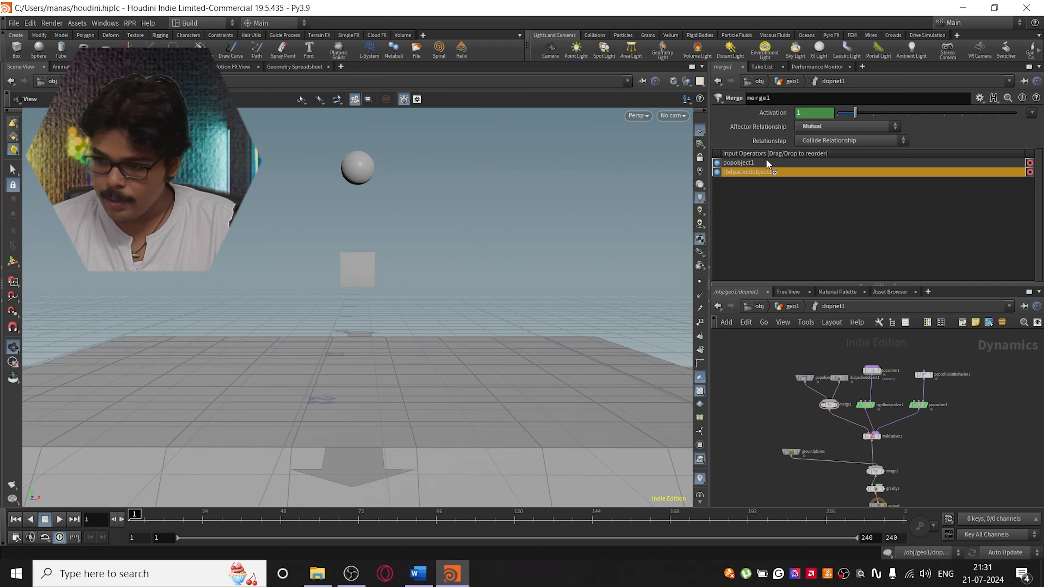
drag(765, 159, 766, 158)
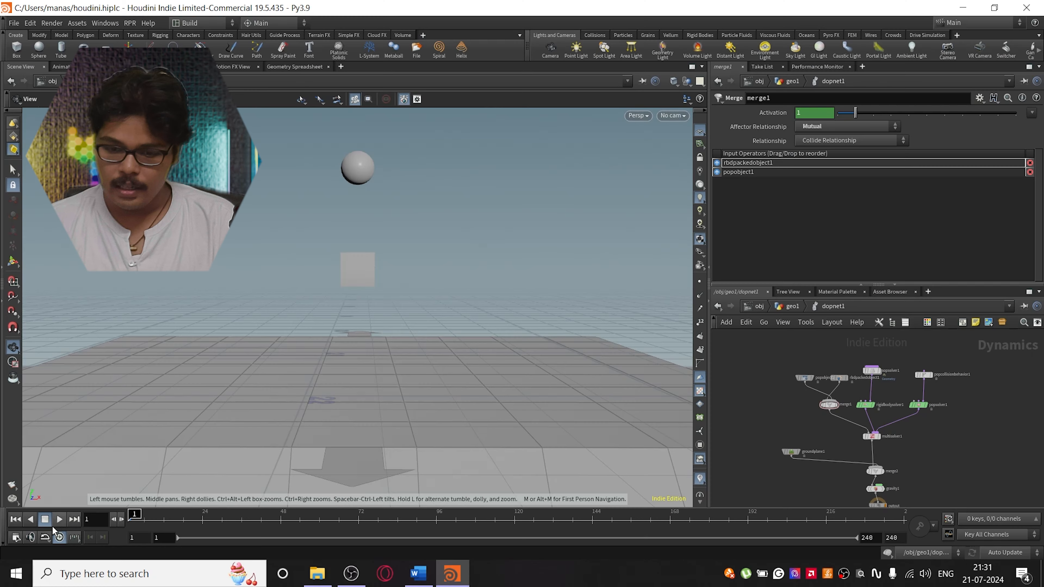
click(59, 519)
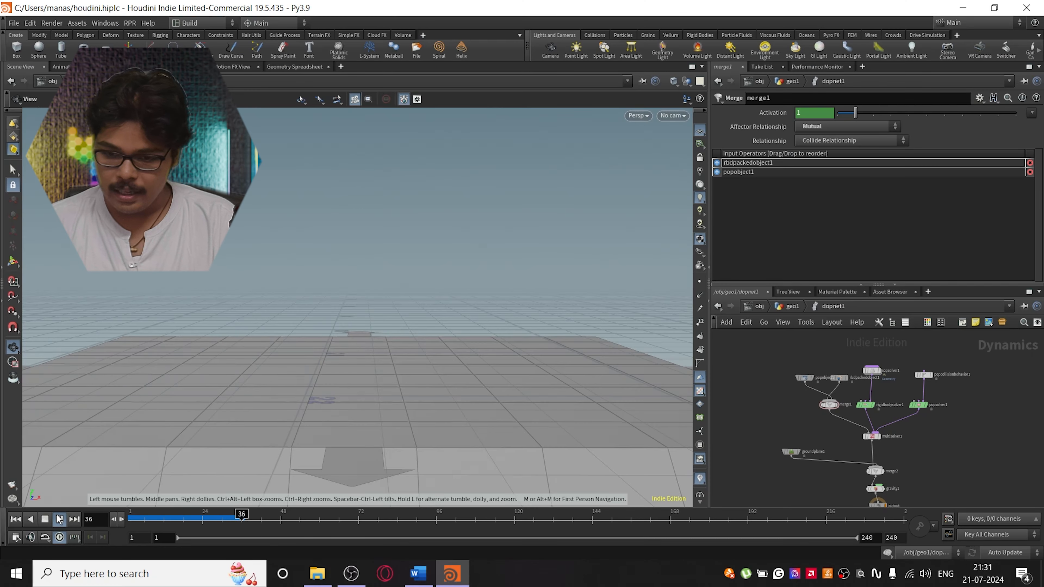
mouse_move(157, 517)
mouse_down()
mouse_move(133, 517)
mouse_move(201, 519)
mouse_move(134, 518)
mouse_up()
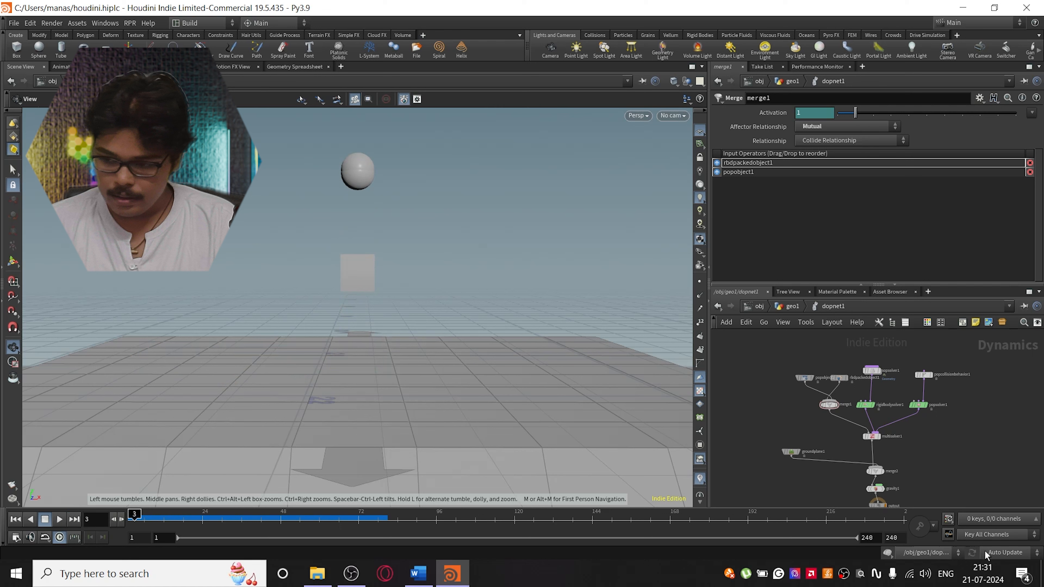
Set the Gravity Force's vertical force to -1 and replay the simulation
click(875, 489)
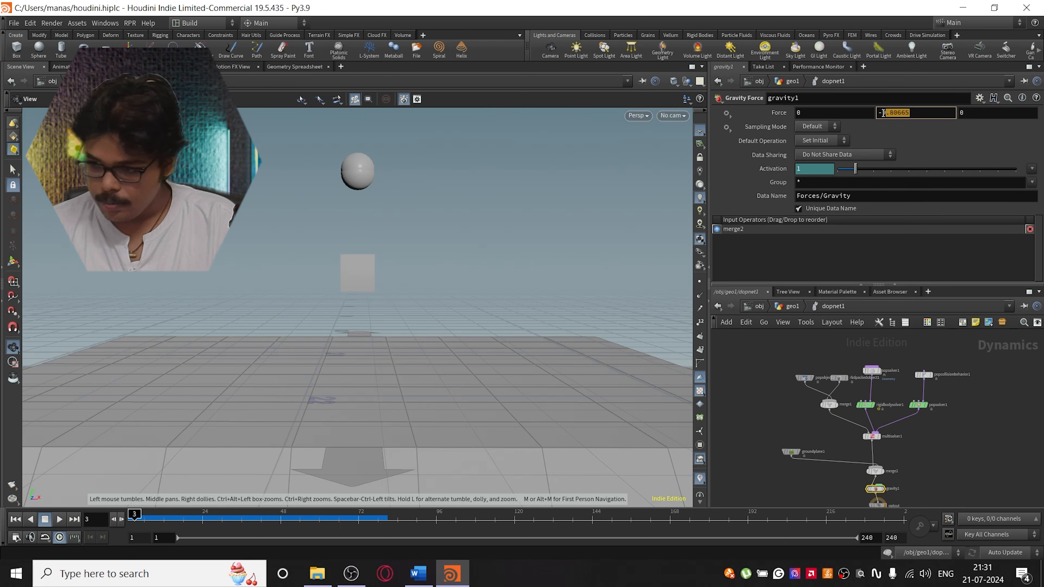
key(BackSpace)
text(1)
key(Return)
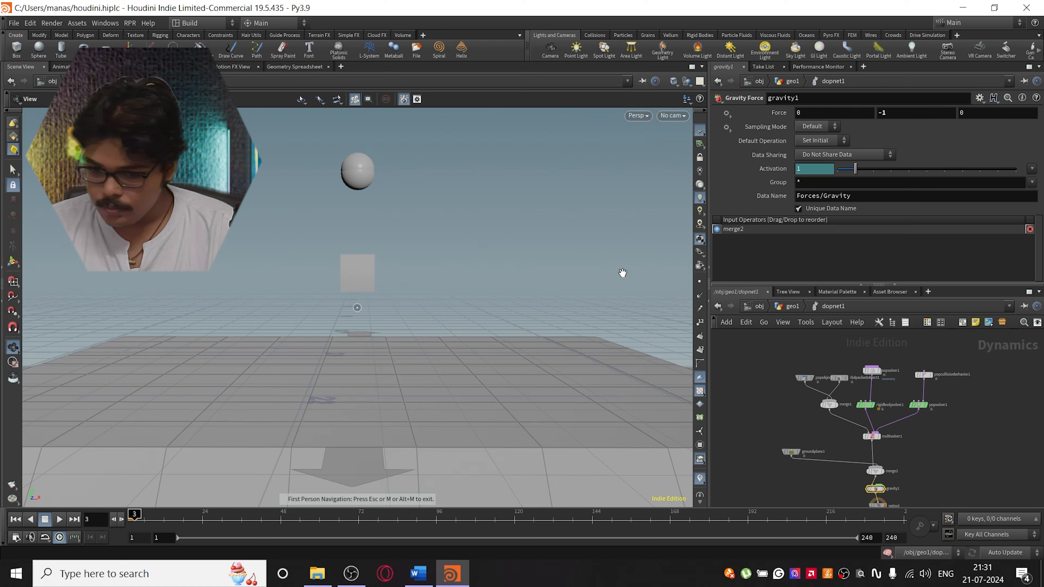
click(60, 519)
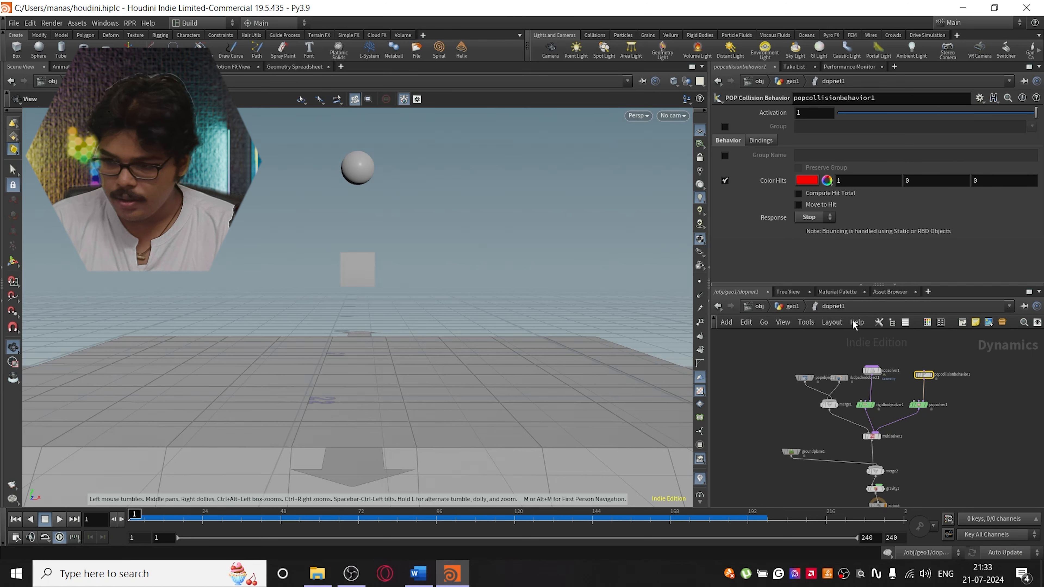
Show the Multiple Solver's parameters
click(872, 436)
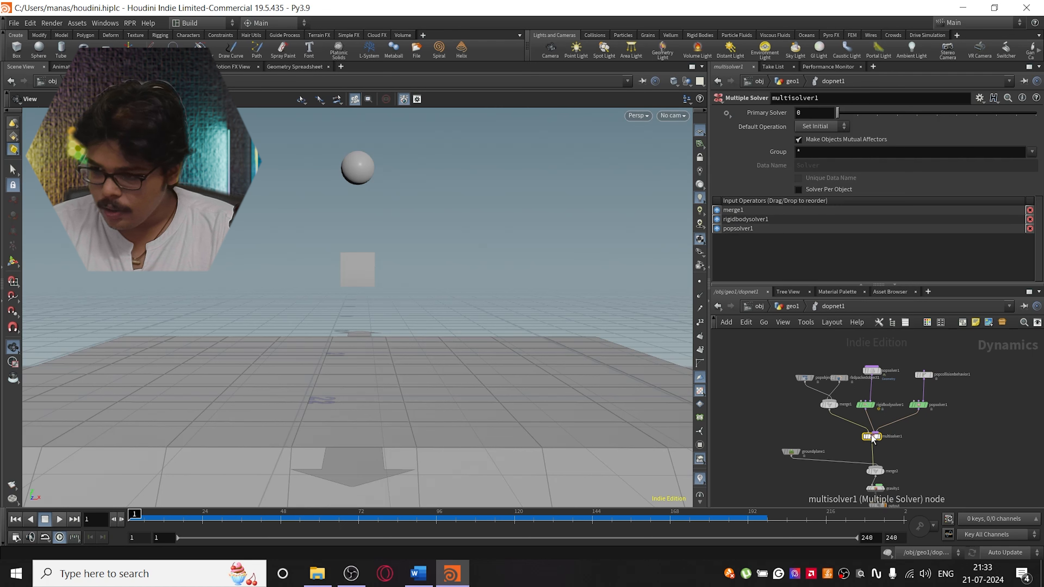